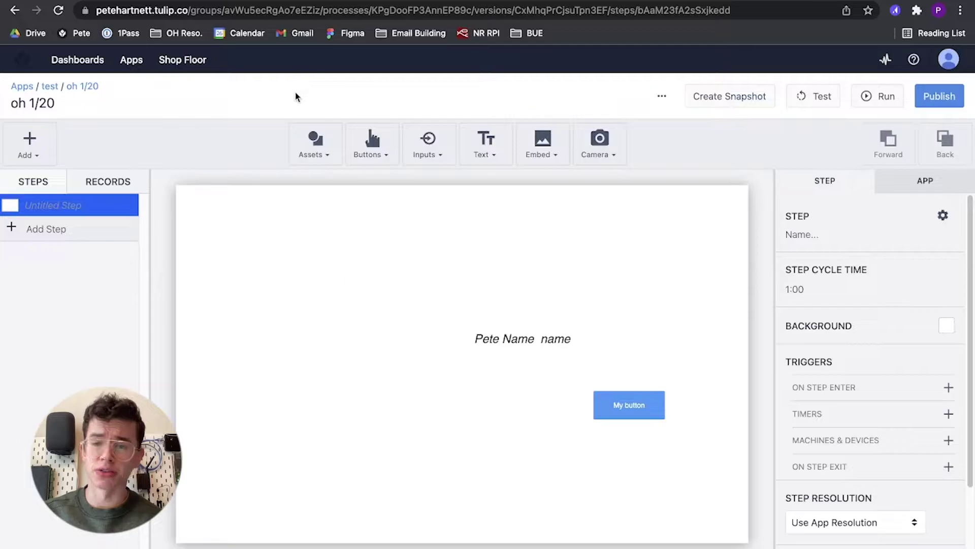
# From Tulip's Shop Floor Gateways list, open the portal for gateway EIO-01-F1F81E6C at 192.168.0.142.
pyautogui.click(189, 62)
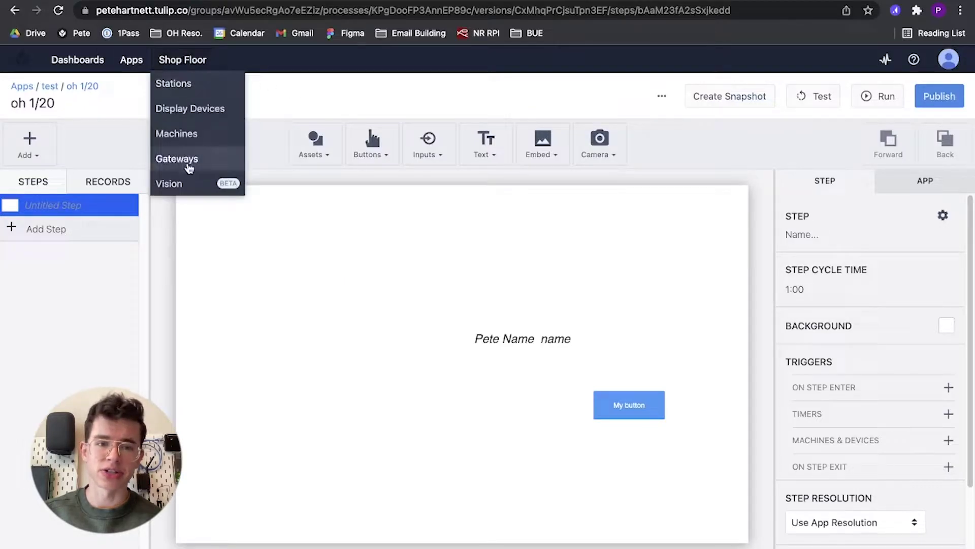
pyautogui.click(189, 162)
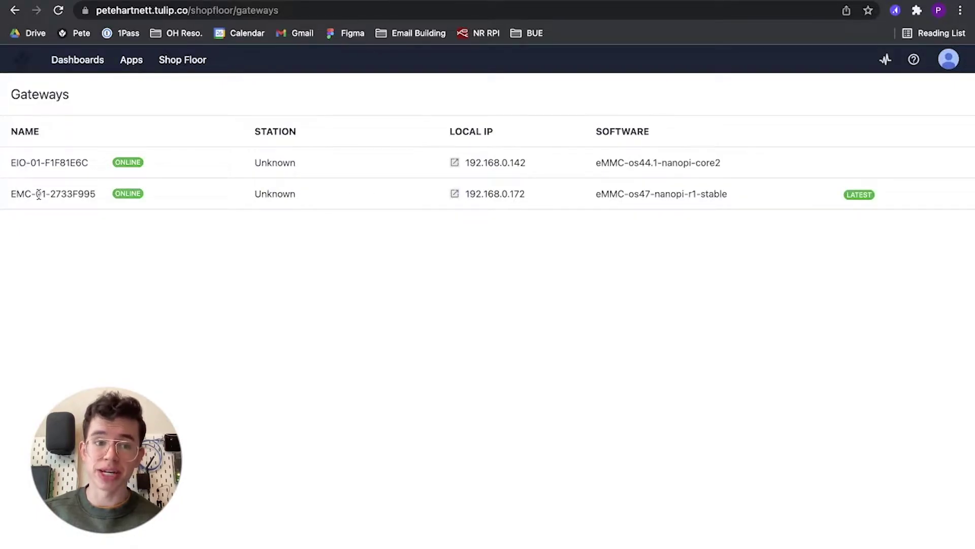
pyautogui.click(455, 163)
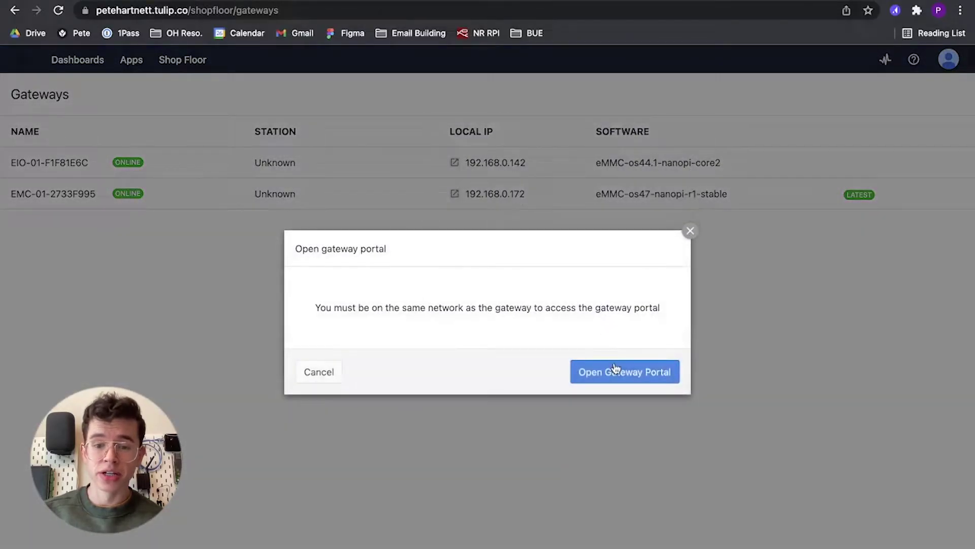
pyautogui.click(616, 367)
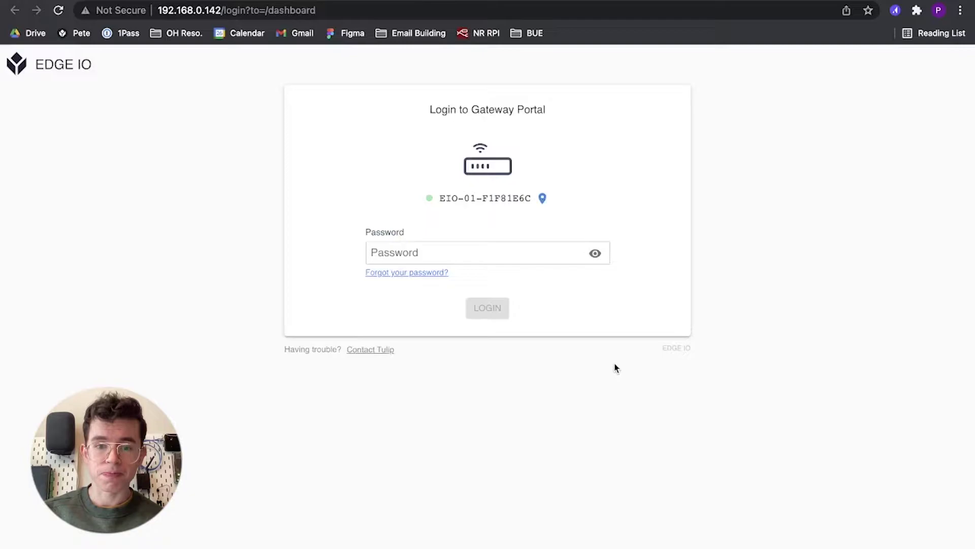
# Sign in to the Edge IO Gateway Portal with the gateway password.
pyautogui.click(528, 253)
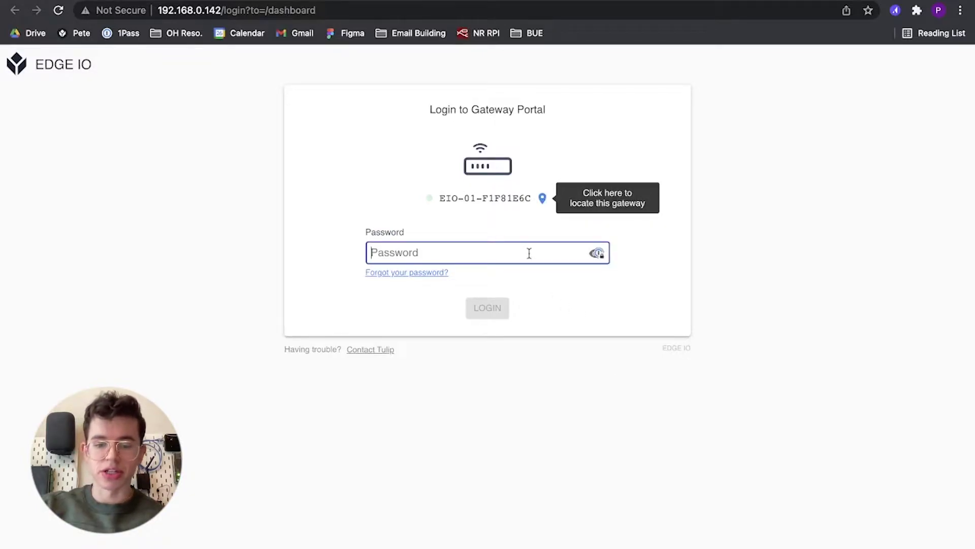
pyautogui.write('••••••••••••••')
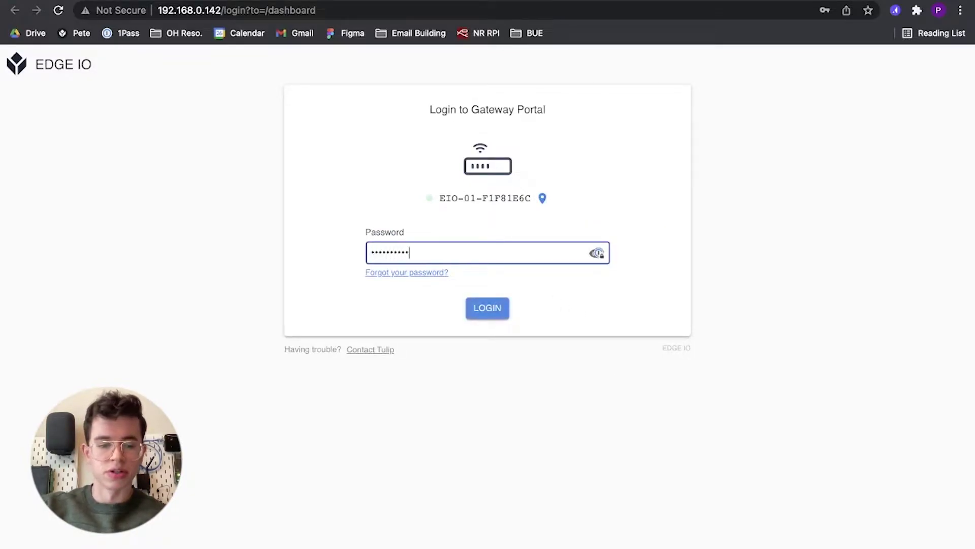
pyautogui.press('Return')
pyautogui.scroll(-1, 621, 287)
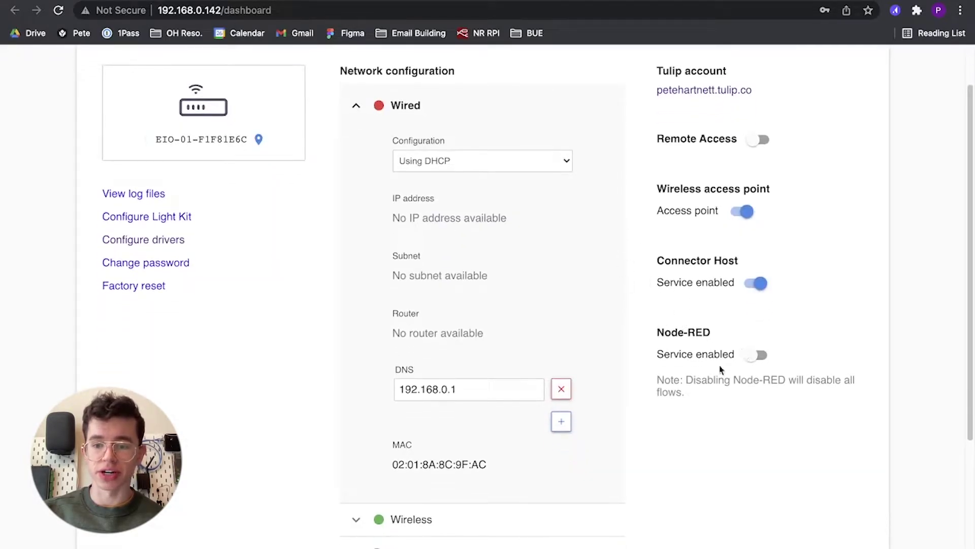
# Enable the Node-RED service, review the driver configuration page, and return to the dashboard.
pyautogui.click(752, 358)
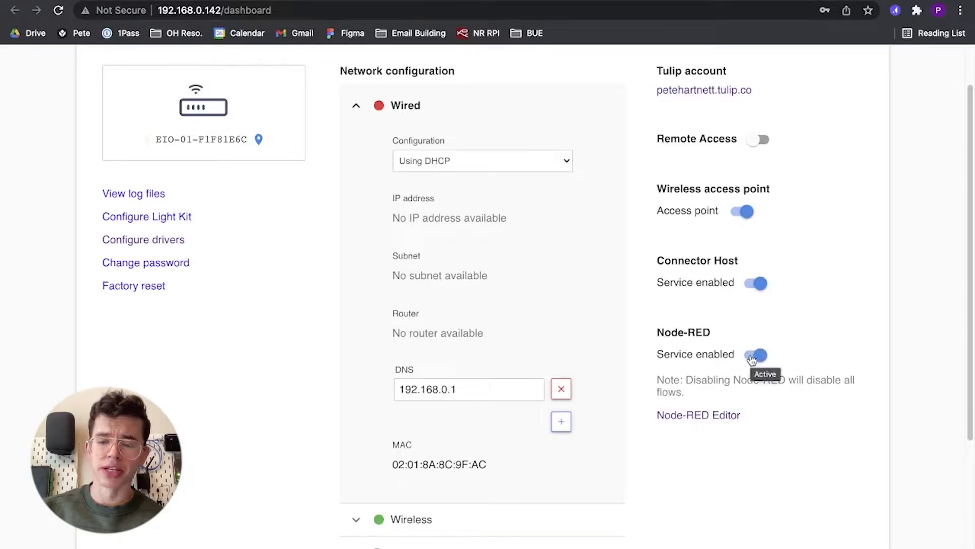
pyautogui.click(175, 240)
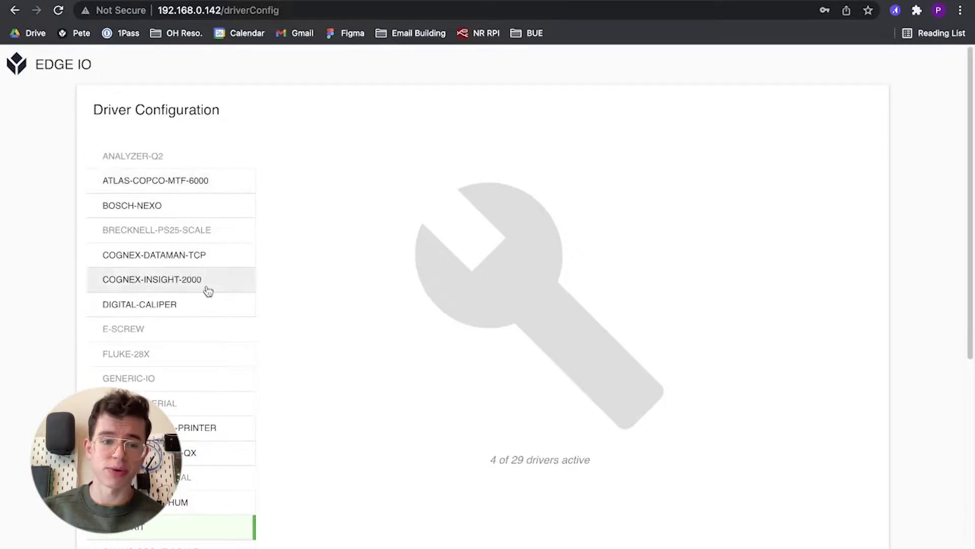
pyautogui.scroll(-1, 207, 290)
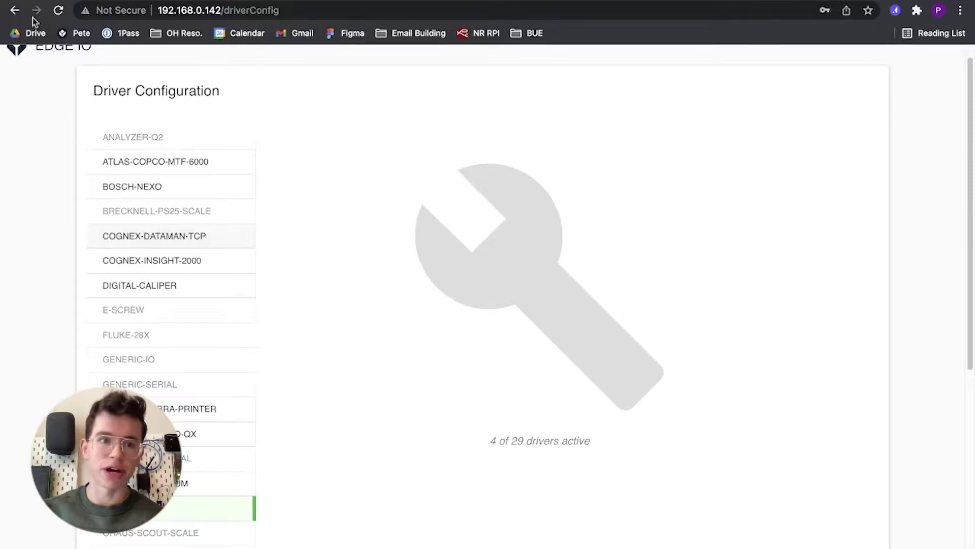
pyautogui.click(16, 10)
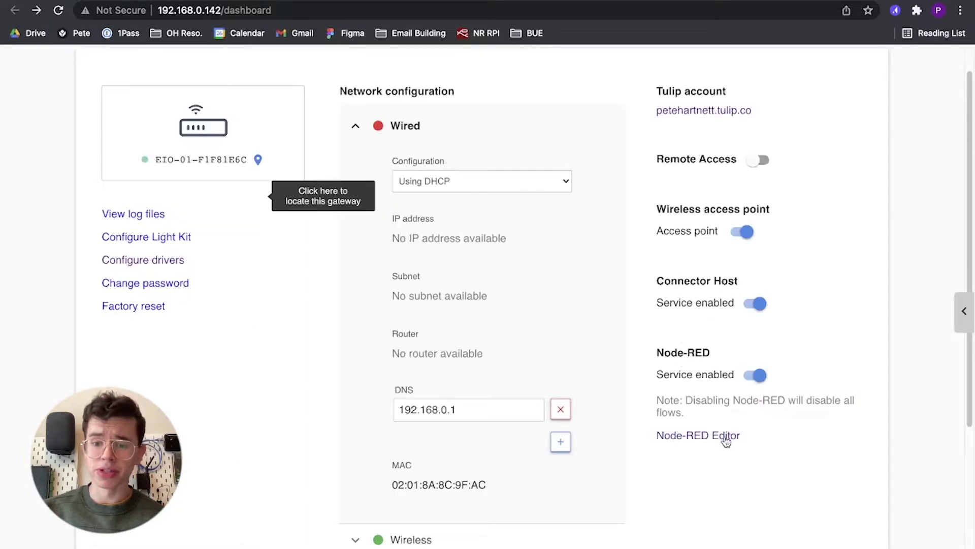
# Log in to the Node-RED editor on port 1880 with the admin username and password.
pyautogui.click(726, 438)
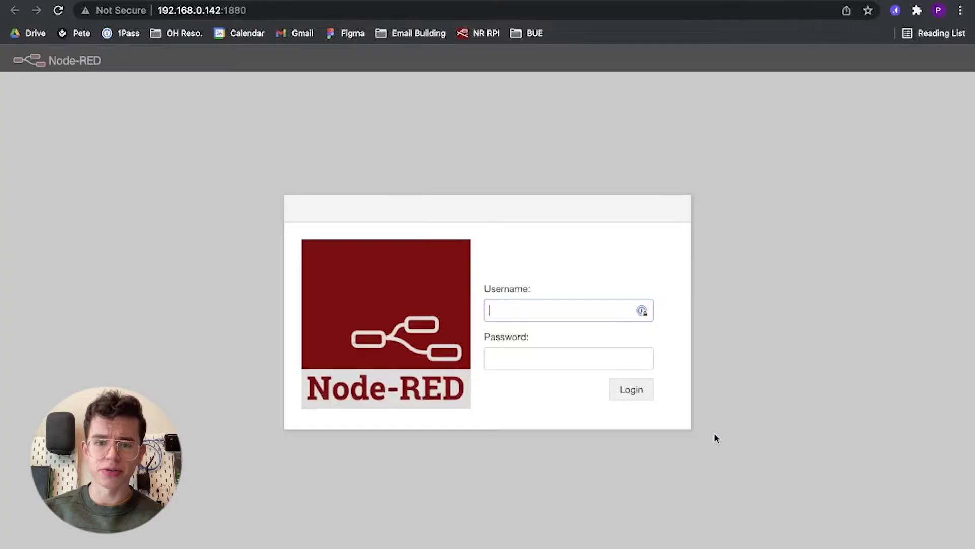
pyautogui.click(577, 304)
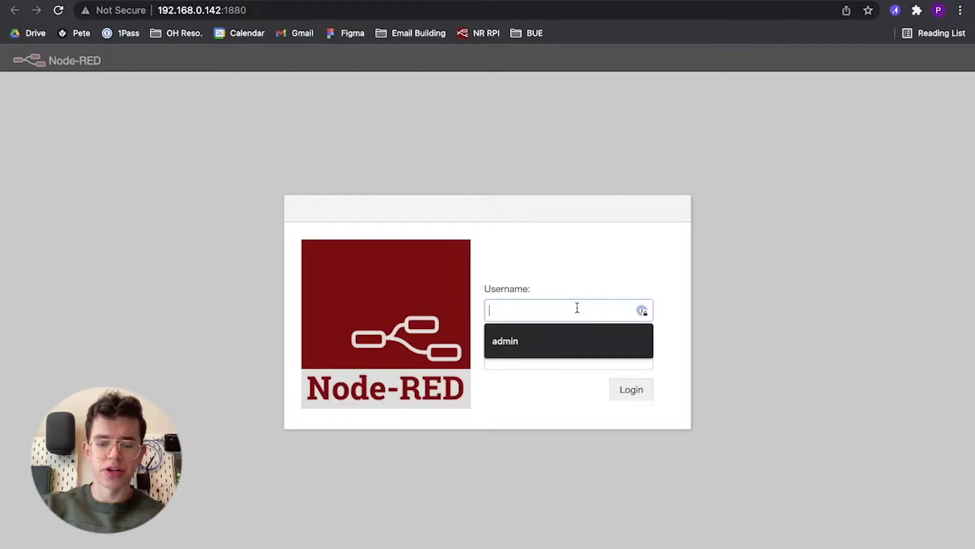
pyautogui.write('admin')
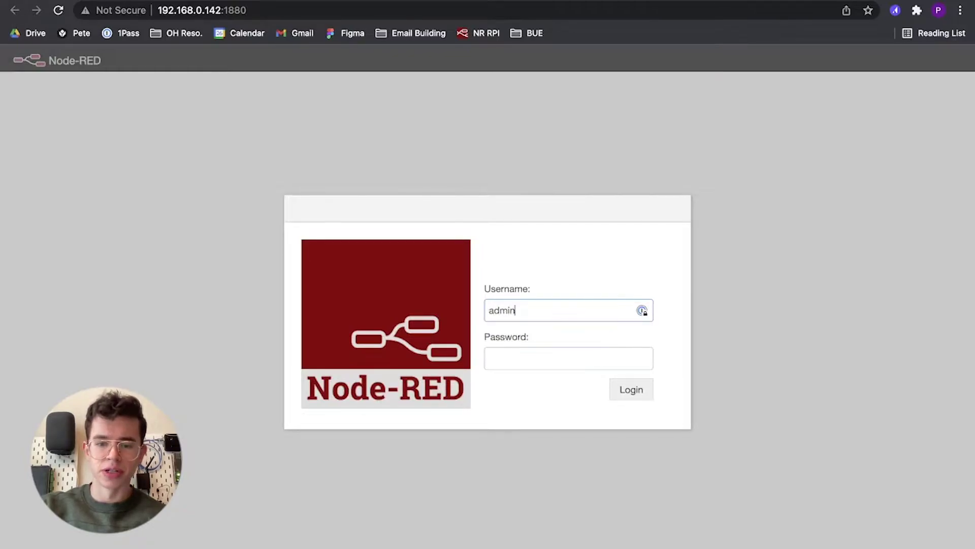
pyautogui.press('Tab')
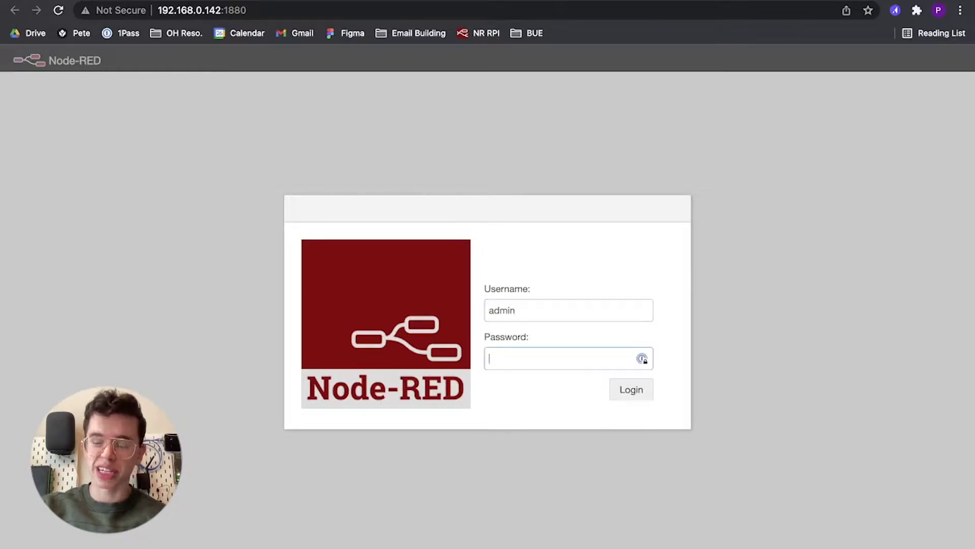
pyautogui.write('p')
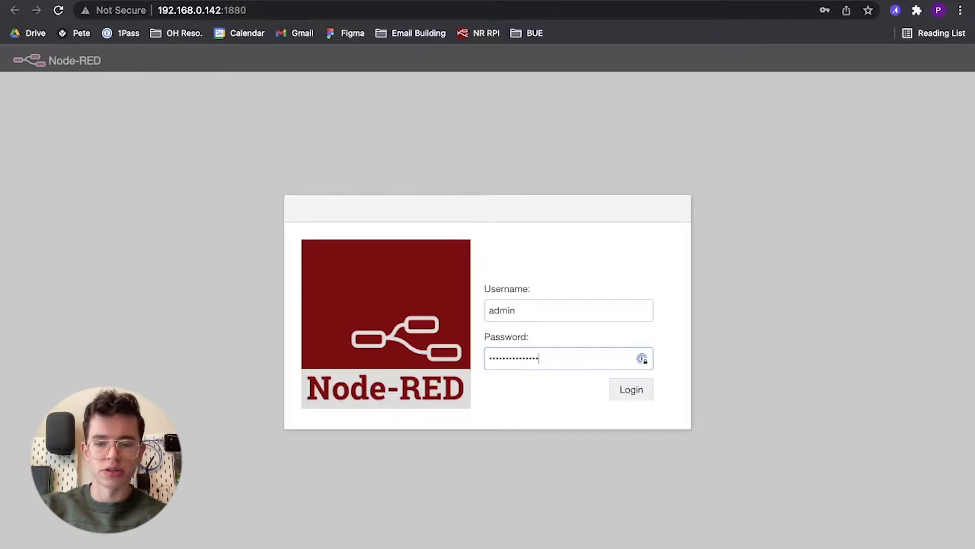
pyautogui.press('Return')
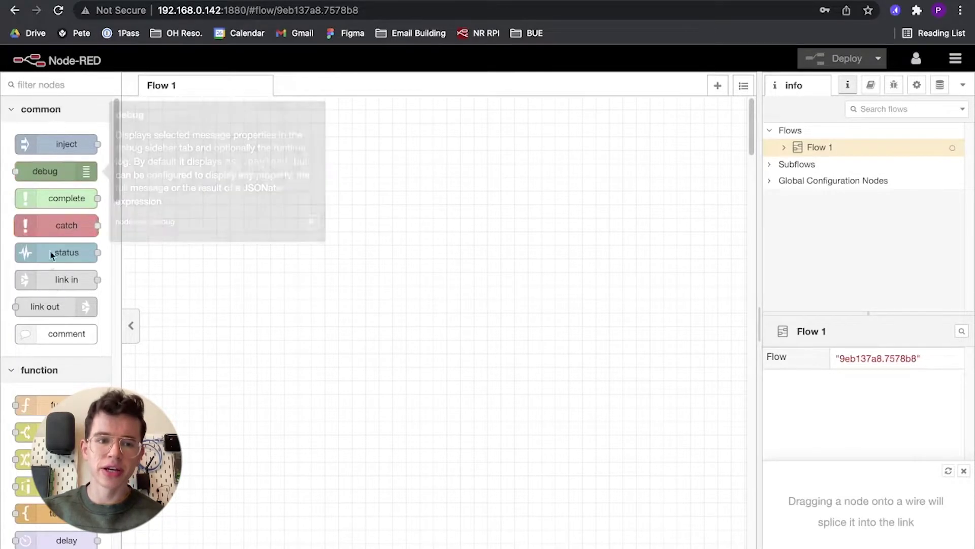
# Add an empty Flow 2 tab beside Flow 1 and switch between the two flows.
pyautogui.scroll(-2, 56, 269)
pyautogui.scroll(-2, 55, 352)
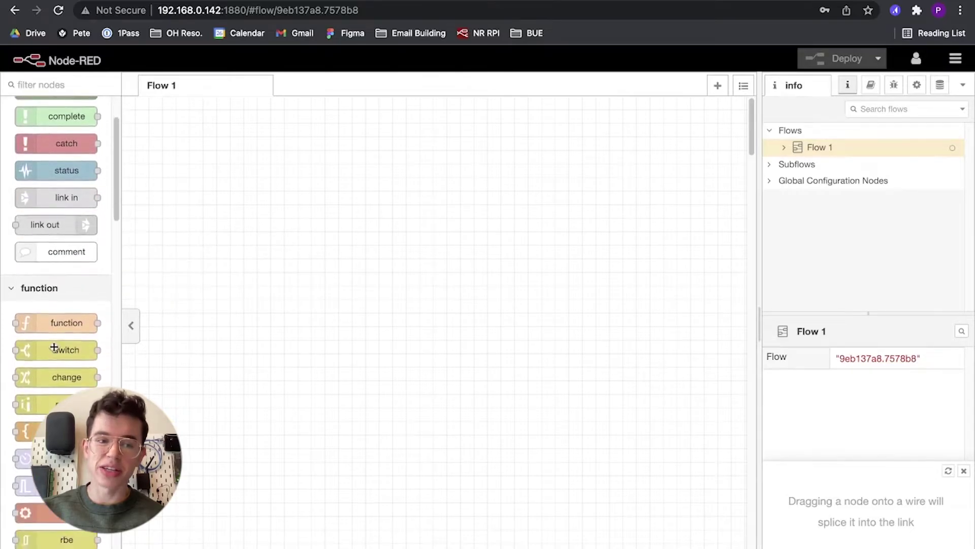
pyautogui.moveTo(56, 384)
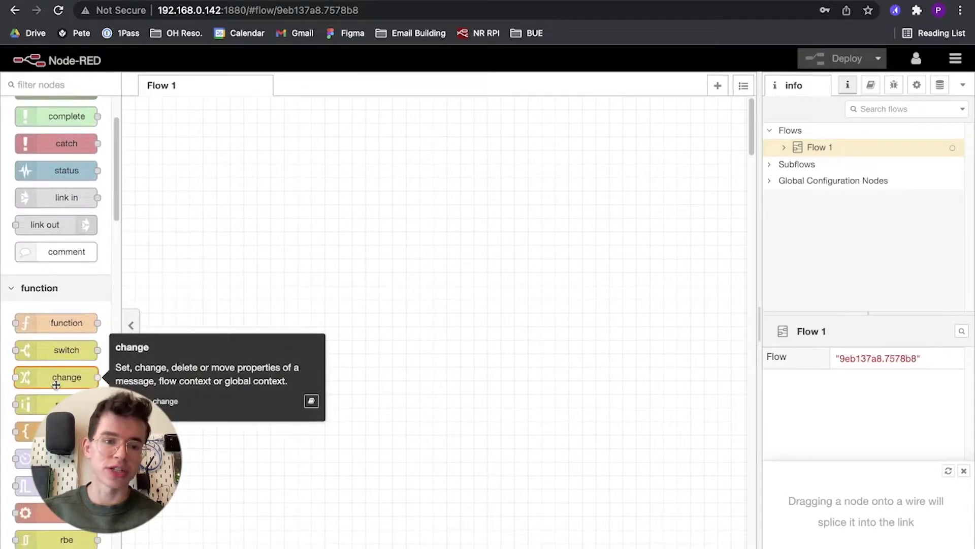
pyautogui.scroll(3, 56, 384)
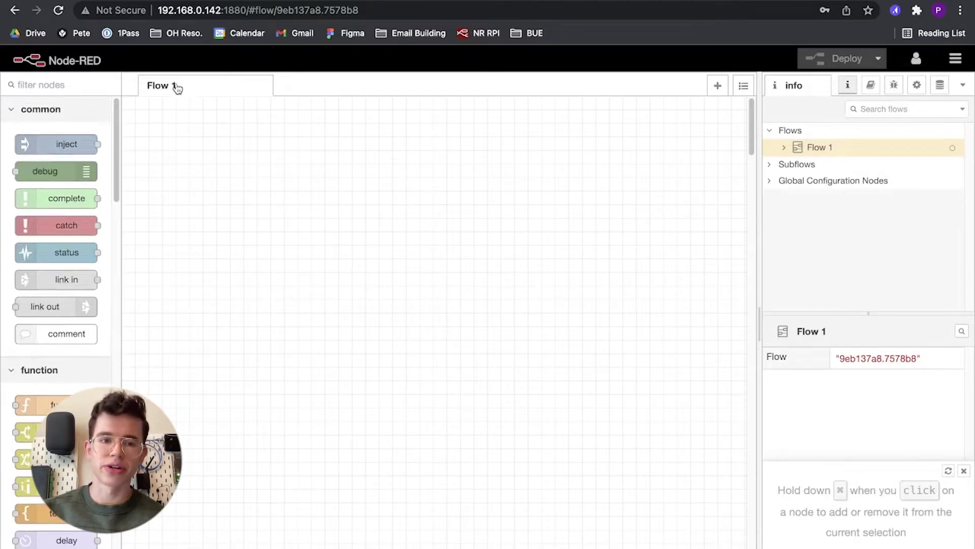
pyautogui.click(717, 86)
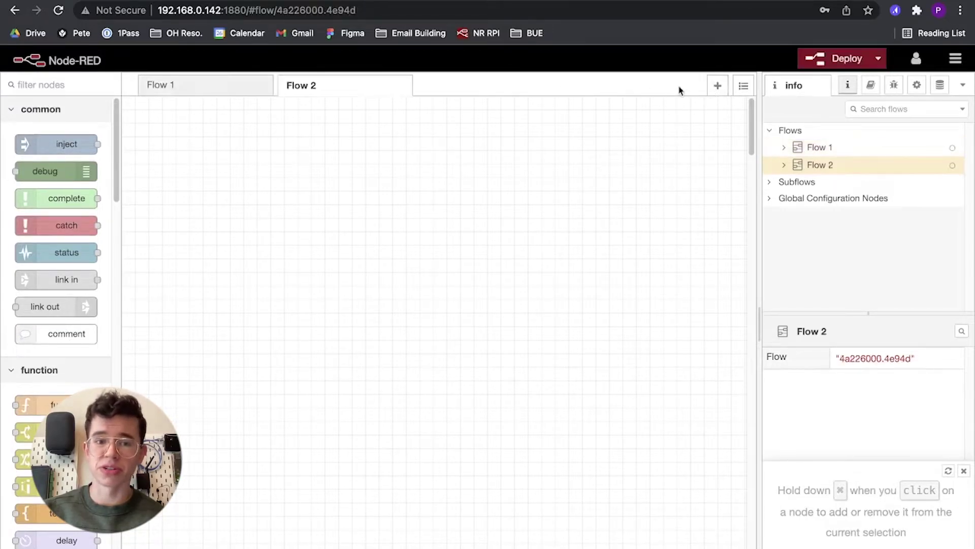
pyautogui.click(233, 93)
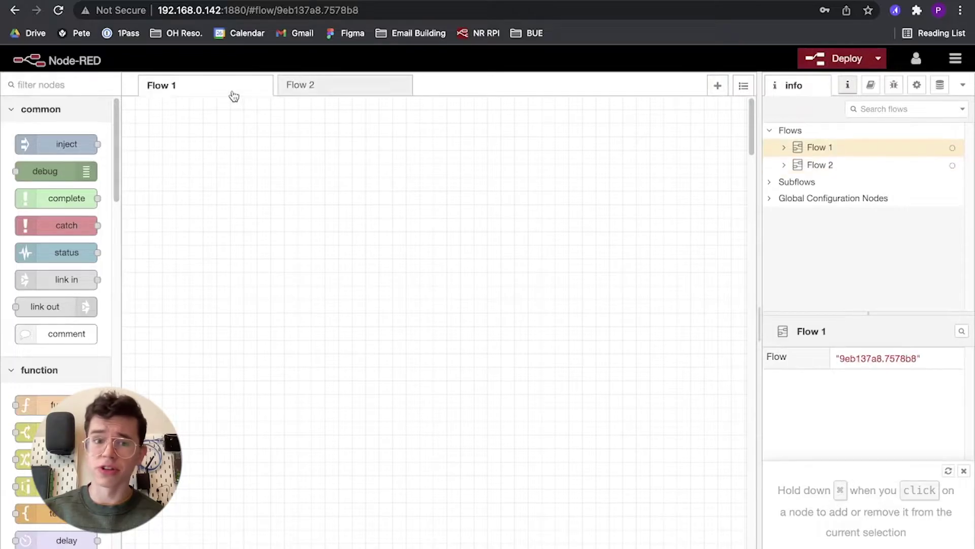
pyautogui.click(346, 92)
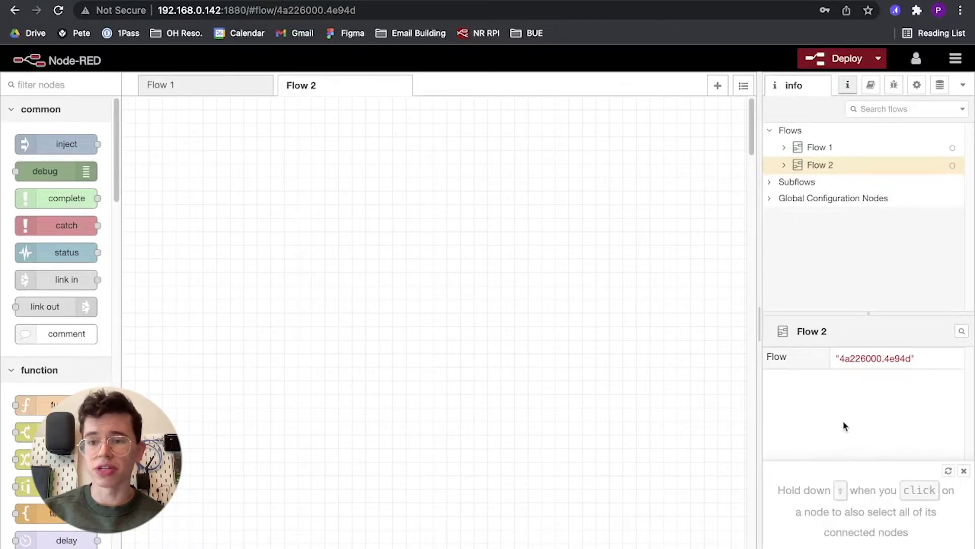
# Browse the sidebar's help, debug and config-node views, then show Flow 1's info panel.
pyautogui.click(870, 86)
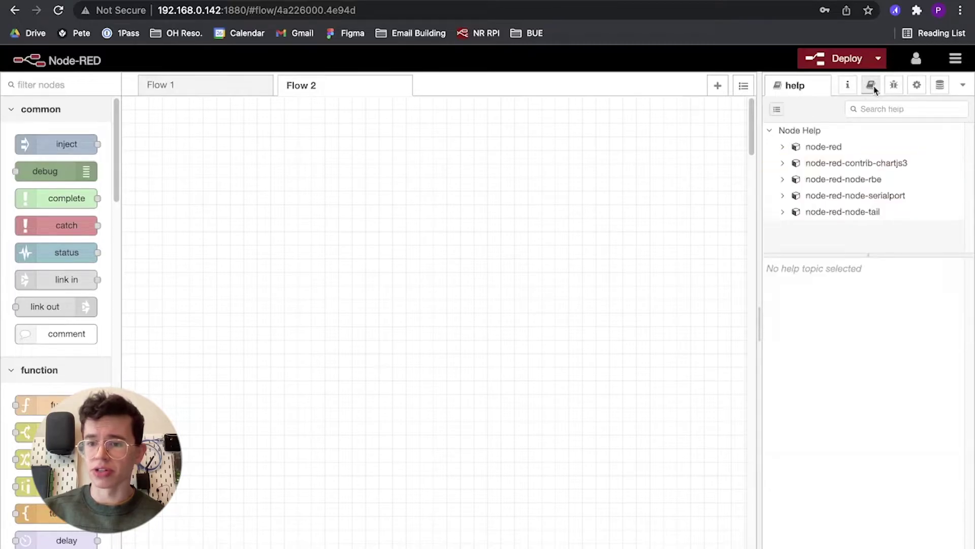
pyautogui.click(894, 86)
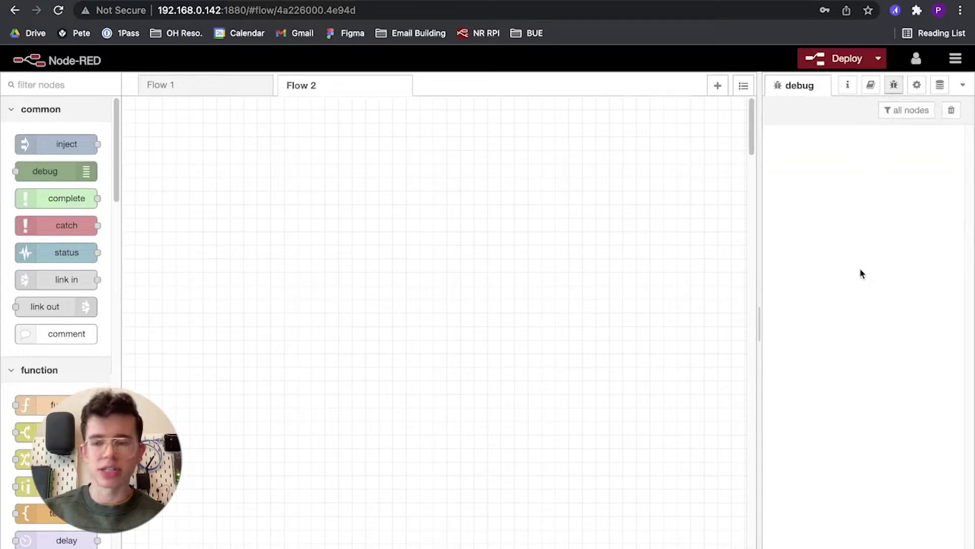
pyautogui.click(918, 86)
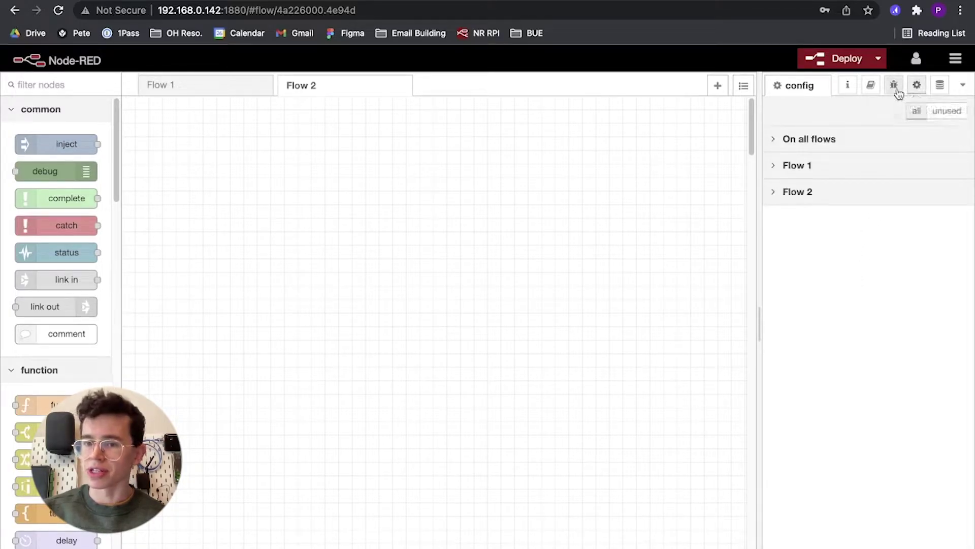
pyautogui.click(894, 90)
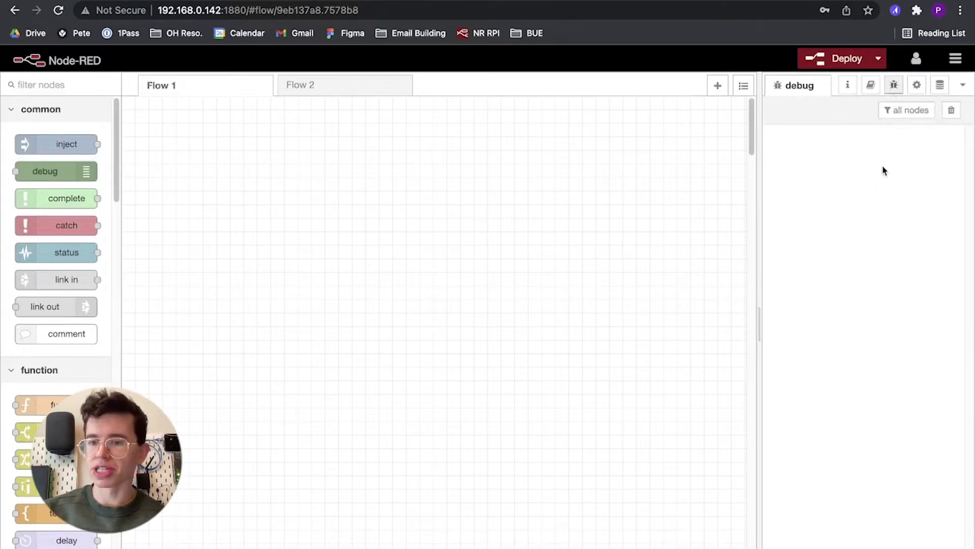
pyautogui.click(846, 86)
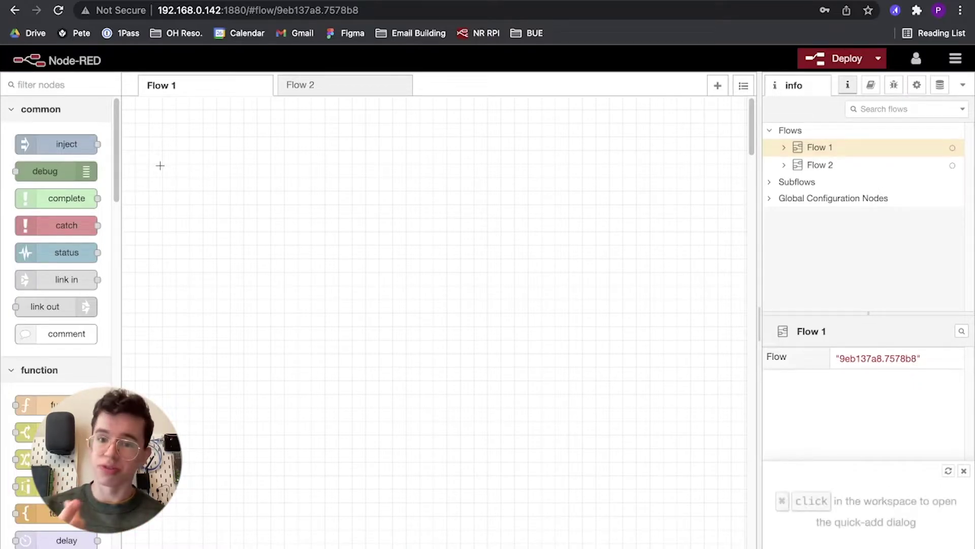
# Place an inject and a debug node on Flow 1, giving the inject a string payload 'Test Message'.
pyautogui.moveTo(75, 146); pyautogui.dragTo(348, 287)
pyautogui.moveTo(71, 170); pyautogui.dragTo(528, 286)
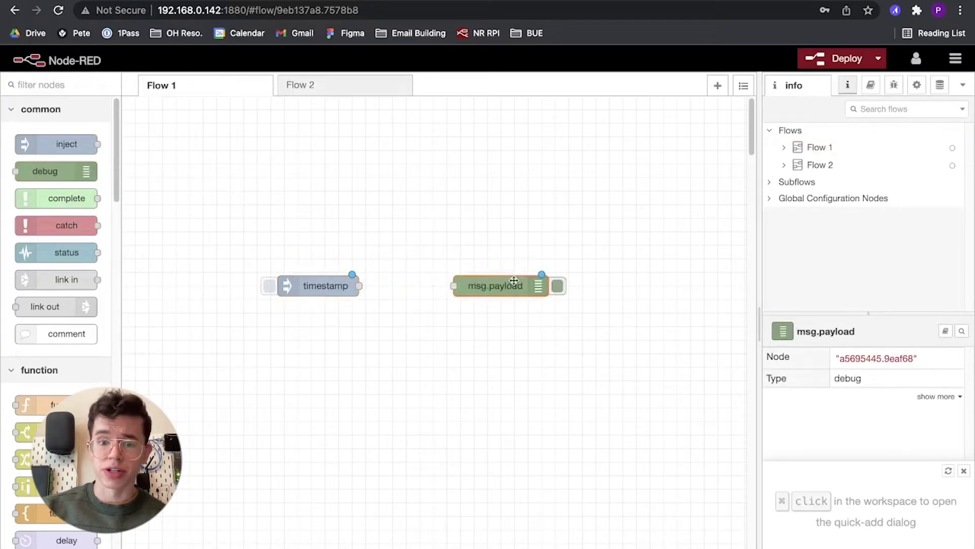
pyautogui.click(333, 285)
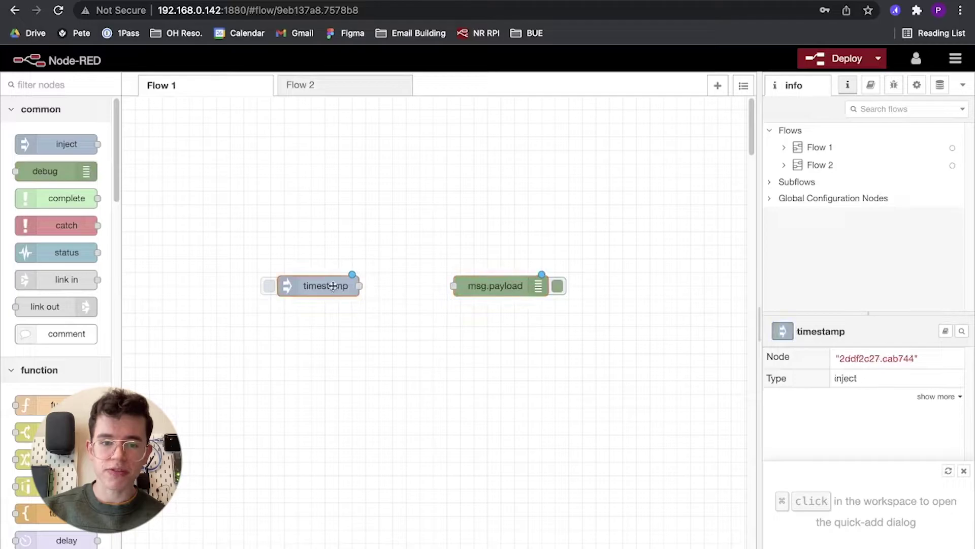
pyautogui.doubleClick(333, 284)
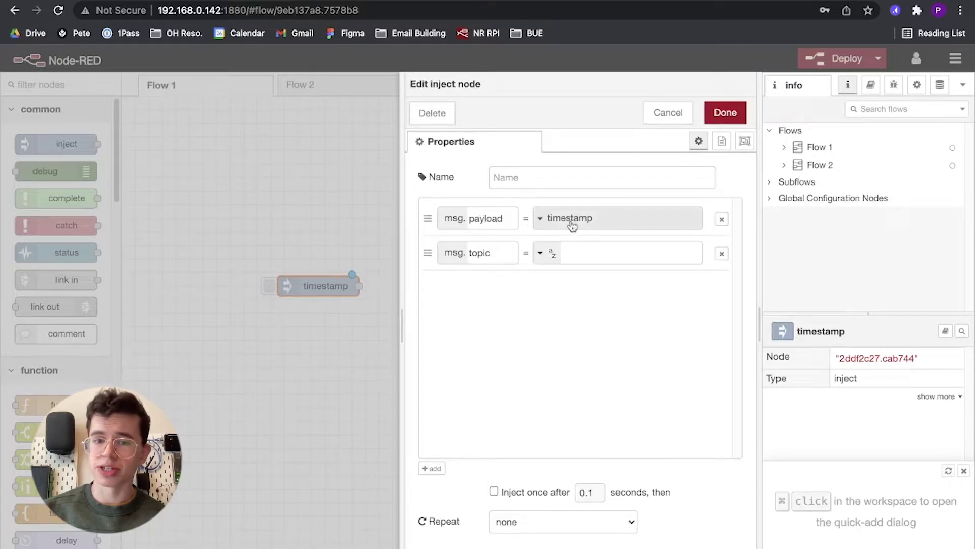
pyautogui.click(551, 226)
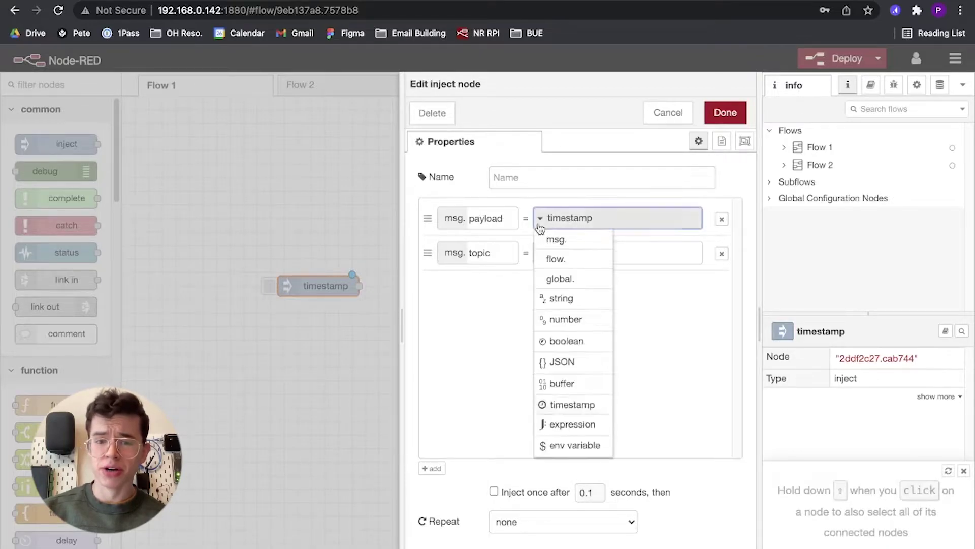
pyautogui.click(561, 298)
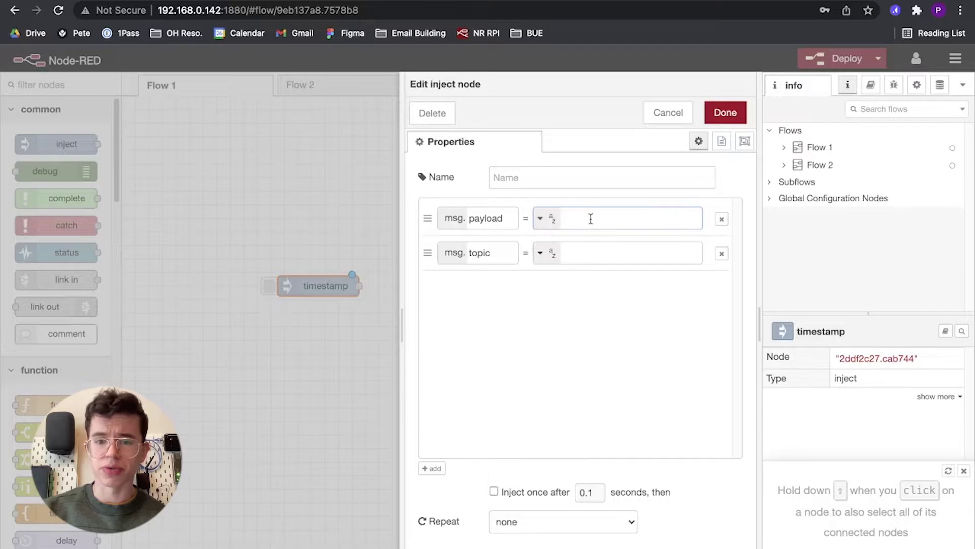
pyautogui.write('Test')
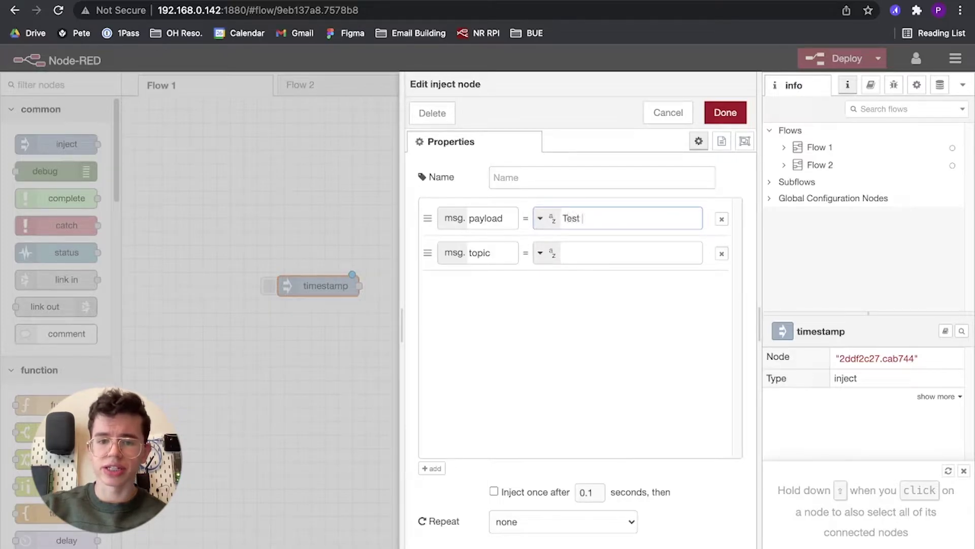
pyautogui.write(' MEs')
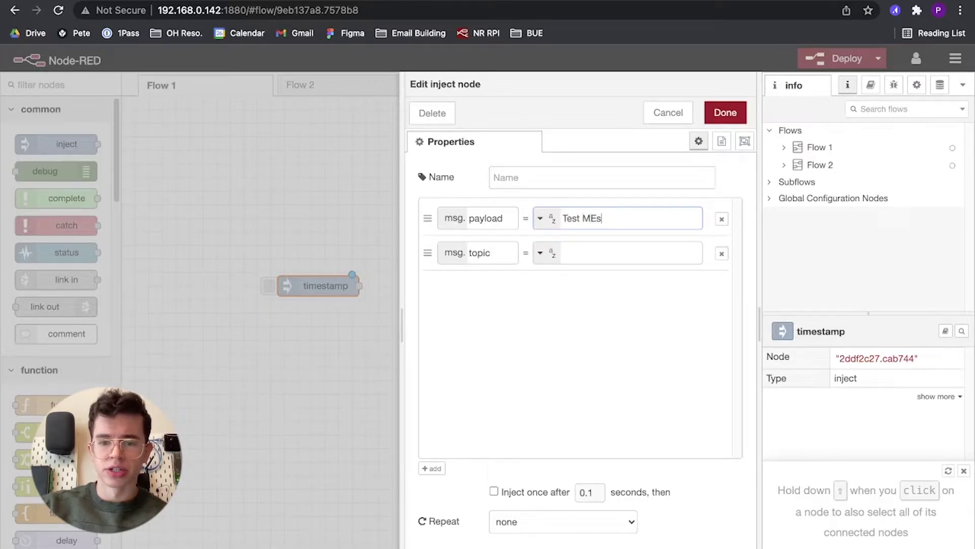
pyautogui.write('ssage')
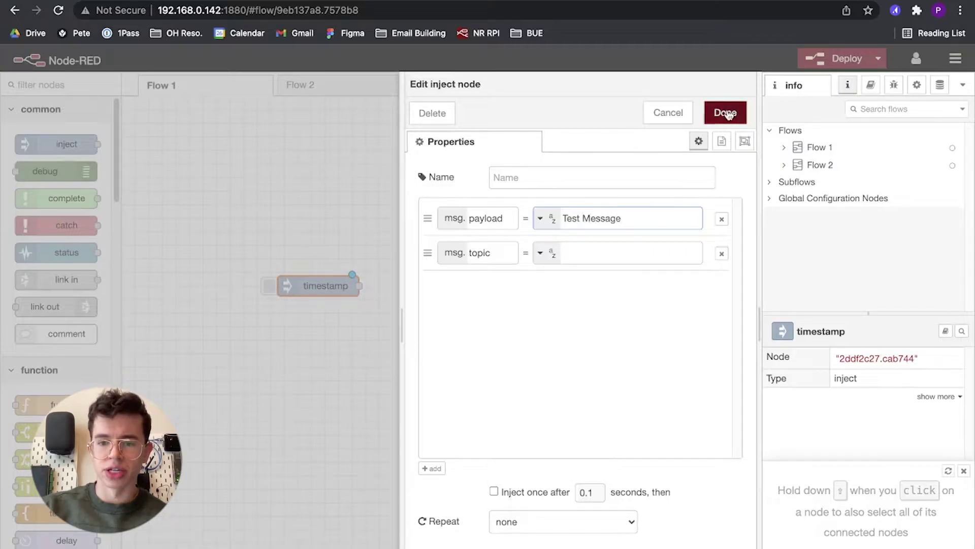
pyautogui.click(726, 113)
# Wire Test Message into the msg.payload debug node and check the debug node's settings.
pyautogui.moveTo(373, 286); pyautogui.dragTo(454, 286)
pyautogui.click(507, 290)
pyautogui.doubleClick(506, 289)
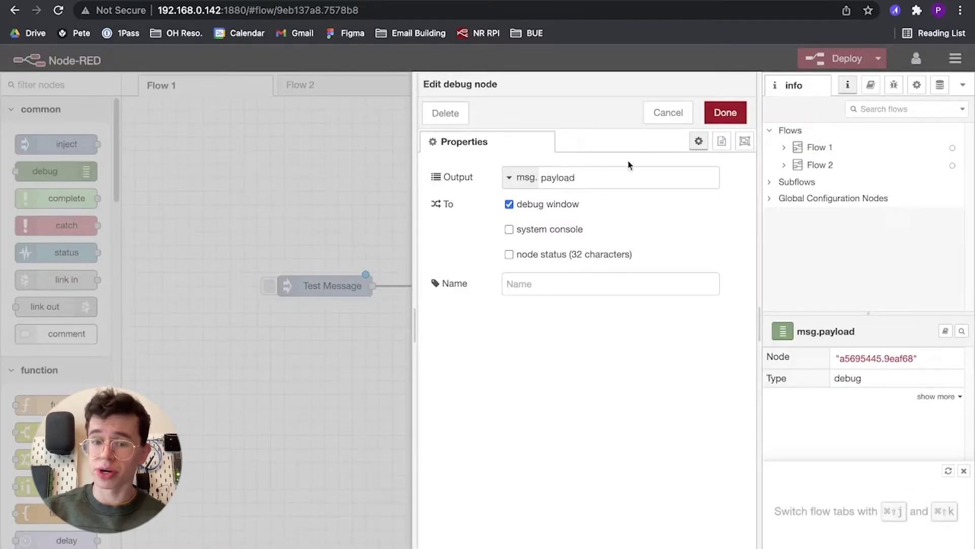
pyautogui.click(730, 117)
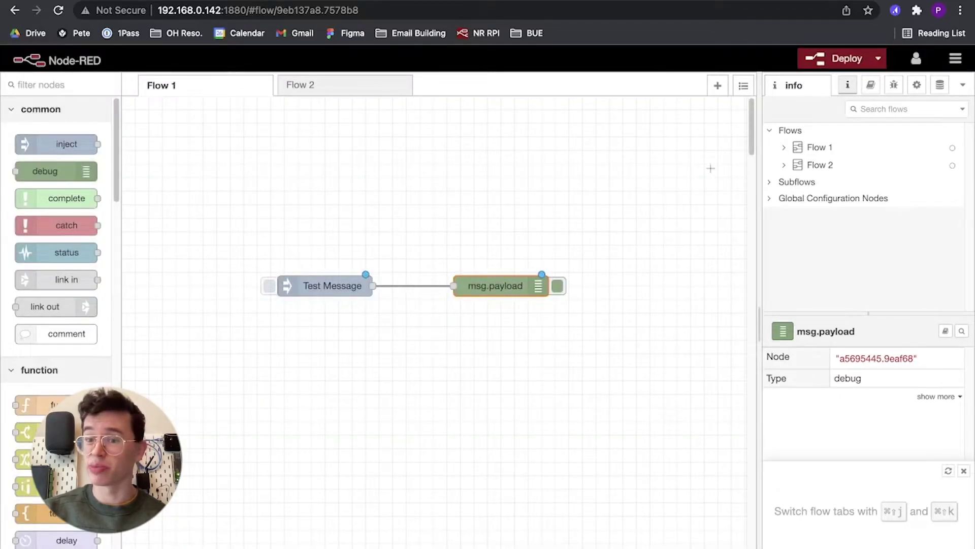
# Deploy Flow 1 and inject once so 'Test Message' appears in the debug panel.
pyautogui.click(843, 58)
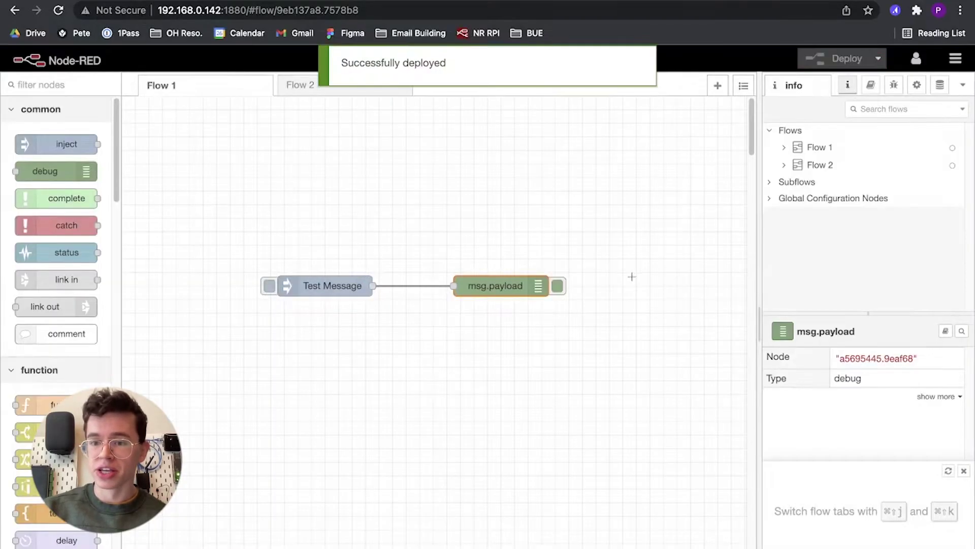
pyautogui.click(894, 85)
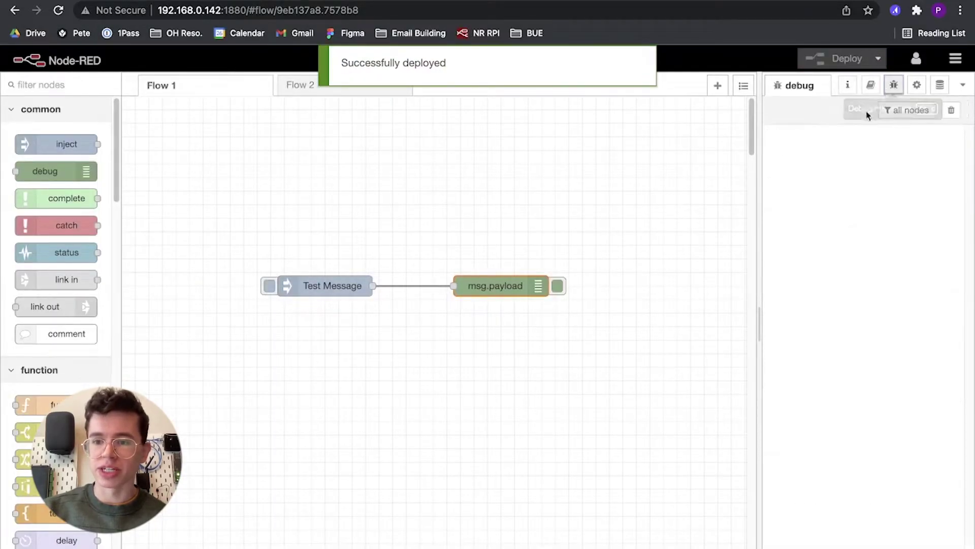
pyautogui.click(269, 286)
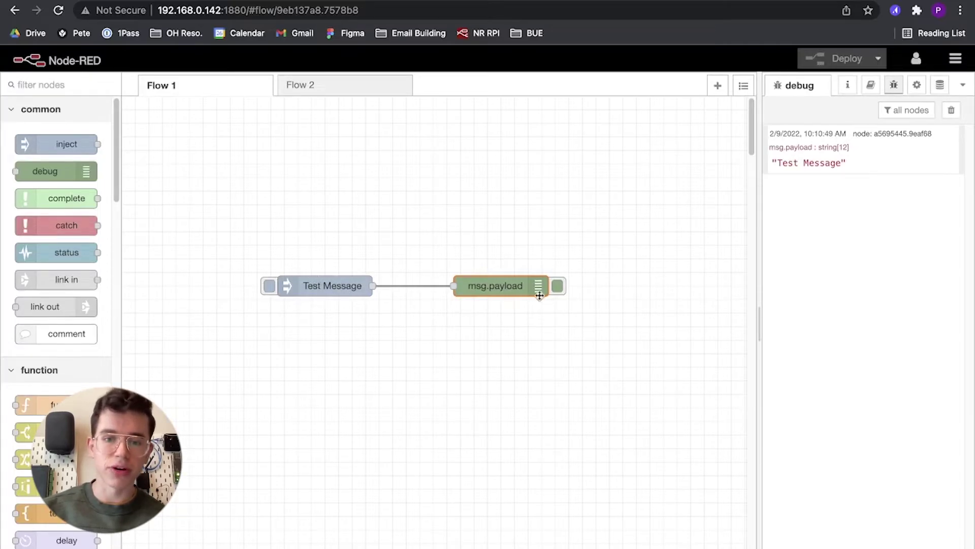
# Drop a function node onto the Test Message–msg.payload wire, redeploy, inject again, and glance at its code.
pyautogui.moveTo(518, 286); pyautogui.dragTo(606, 286)
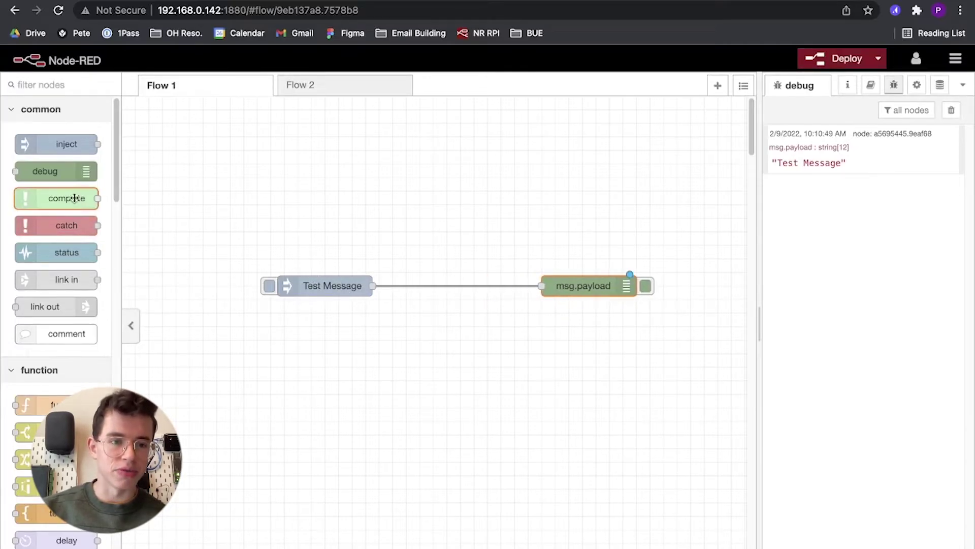
pyautogui.moveTo(35, 405); pyautogui.dragTo(464, 293)
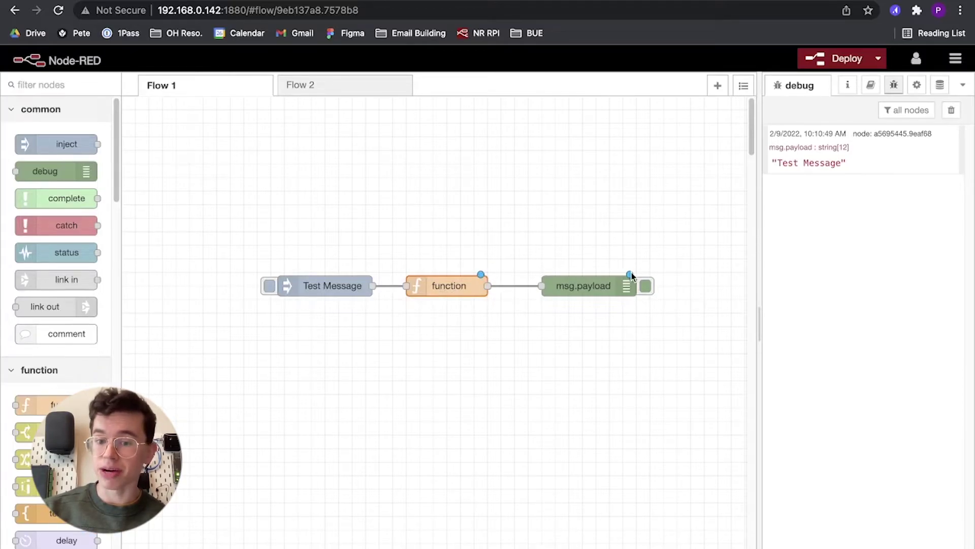
pyautogui.click(829, 61)
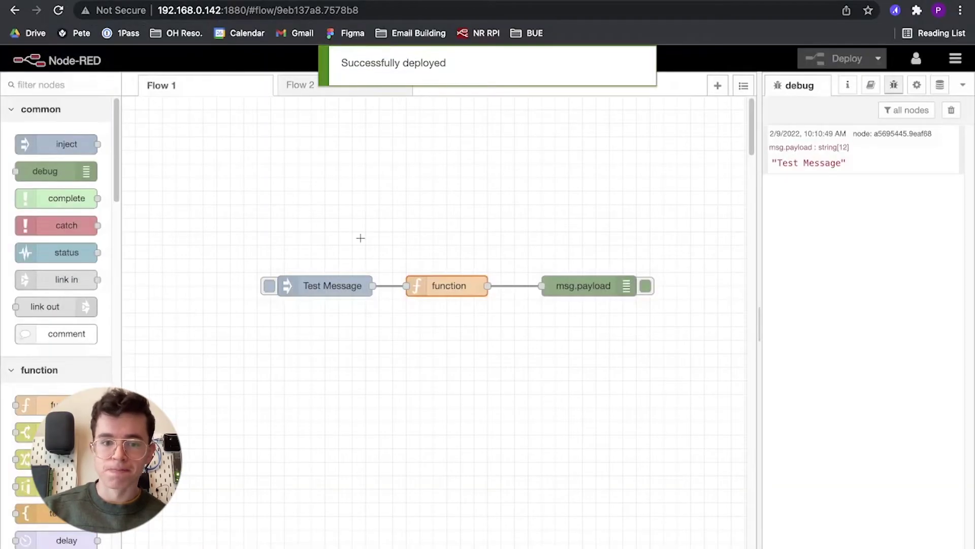
pyautogui.click(270, 287)
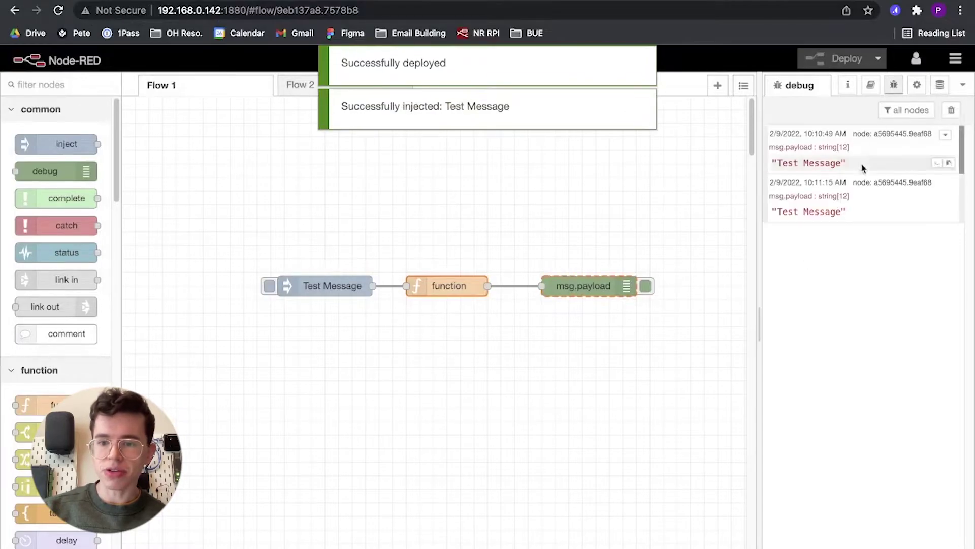
pyautogui.doubleClick(460, 287)
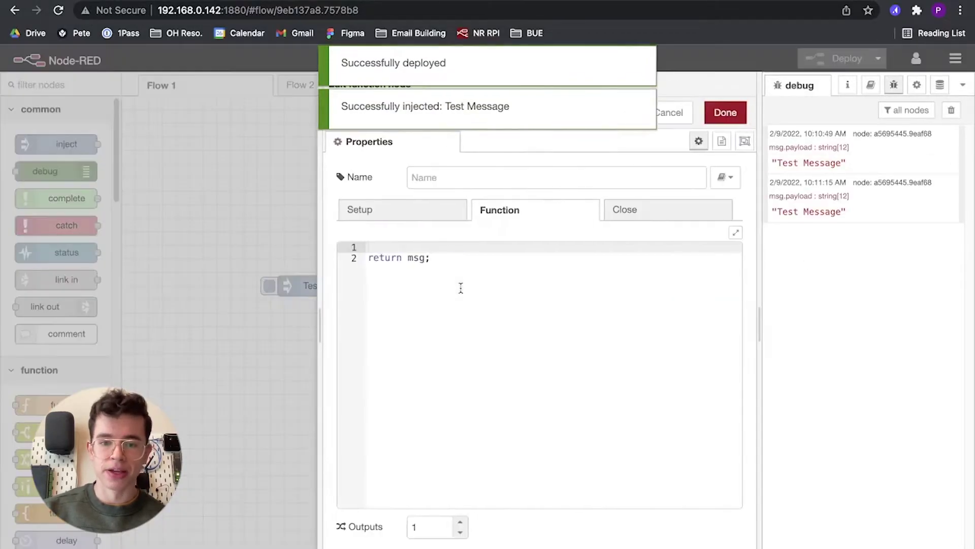
pyautogui.press('Escape')
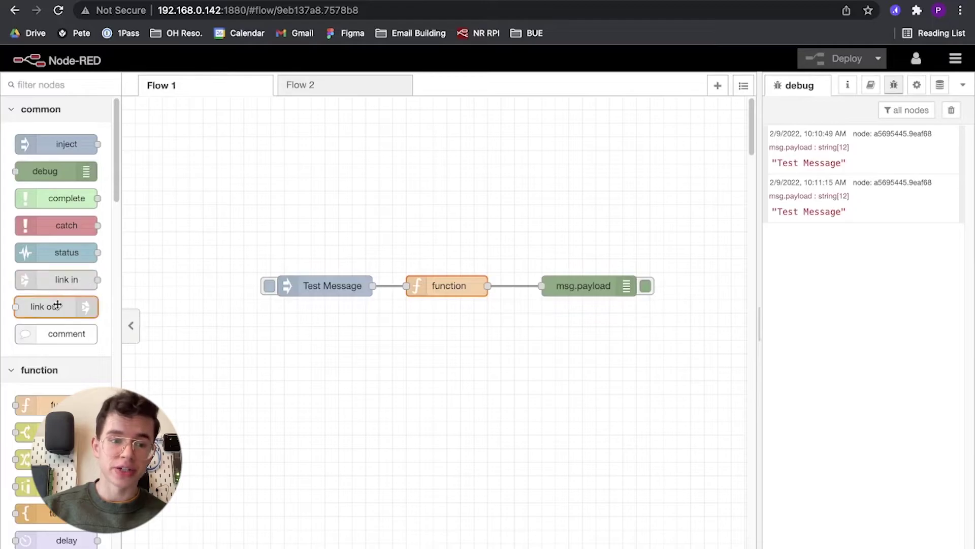
# Scroll the node palette down to the Tulip category.
pyautogui.scroll(-10, 51, 305)
pyautogui.scroll(-10, 57, 304)
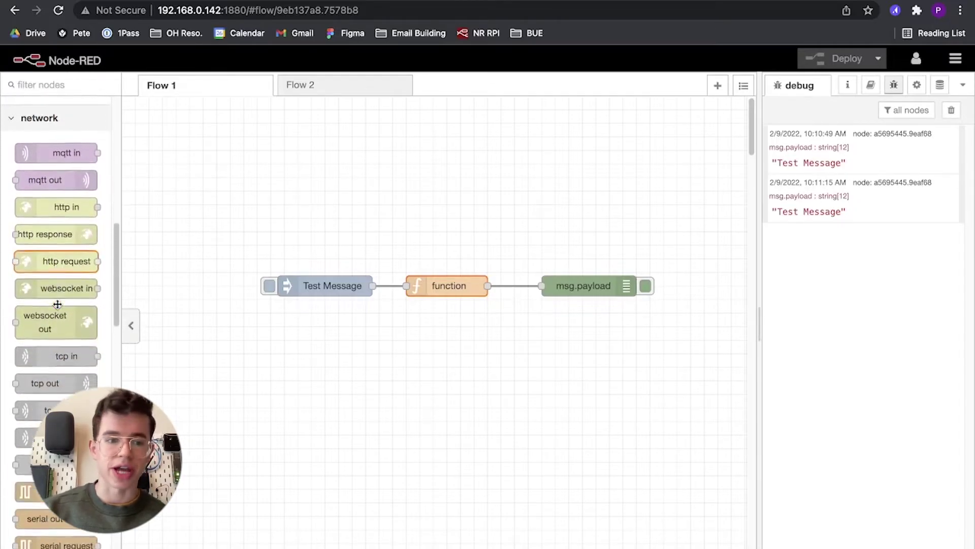
pyautogui.scroll(-12, 58, 304)
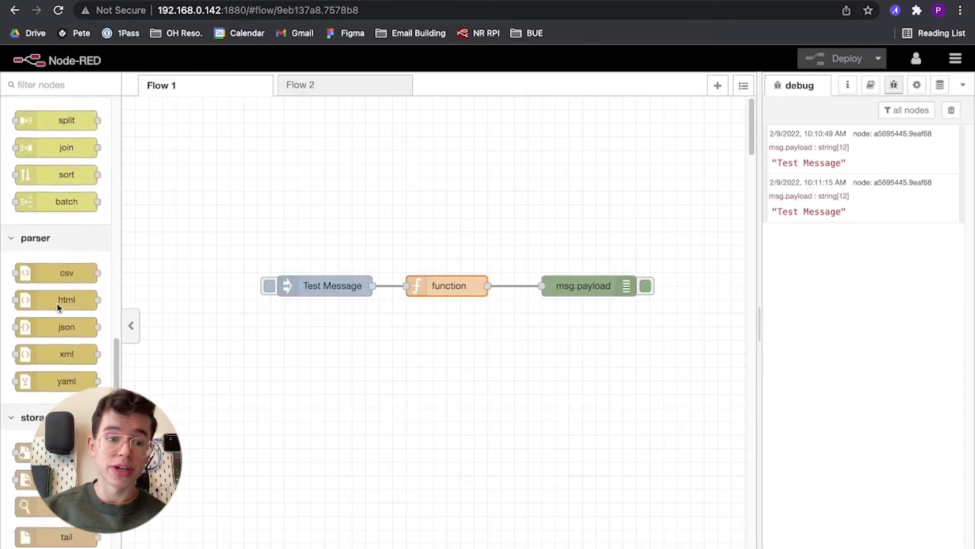
pyautogui.scroll(1, 57, 304)
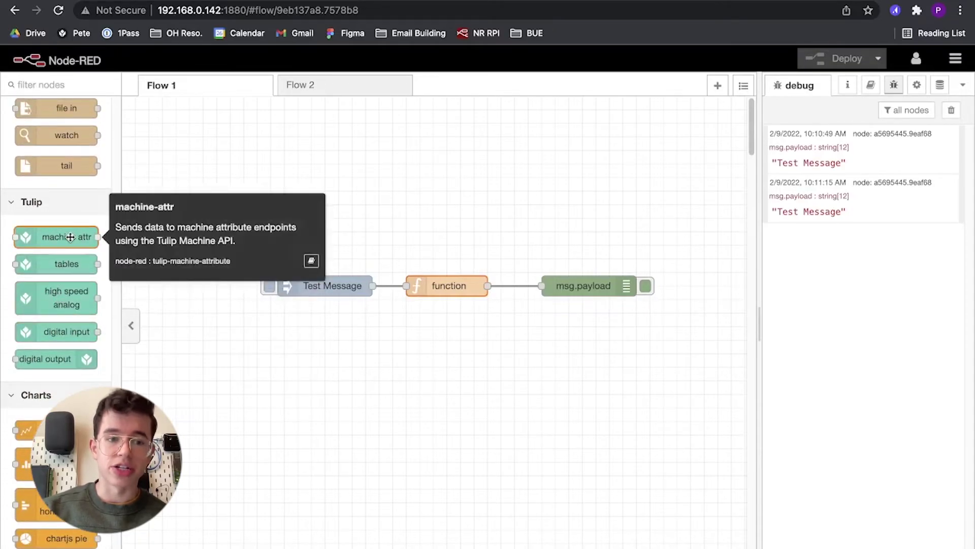
# Drag Tulip machine-attribute, tables, high-speed-analog, digital-input and digital-output nodes onto Flow 1.
pyautogui.moveTo(79, 236); pyautogui.dragTo(619, 356)
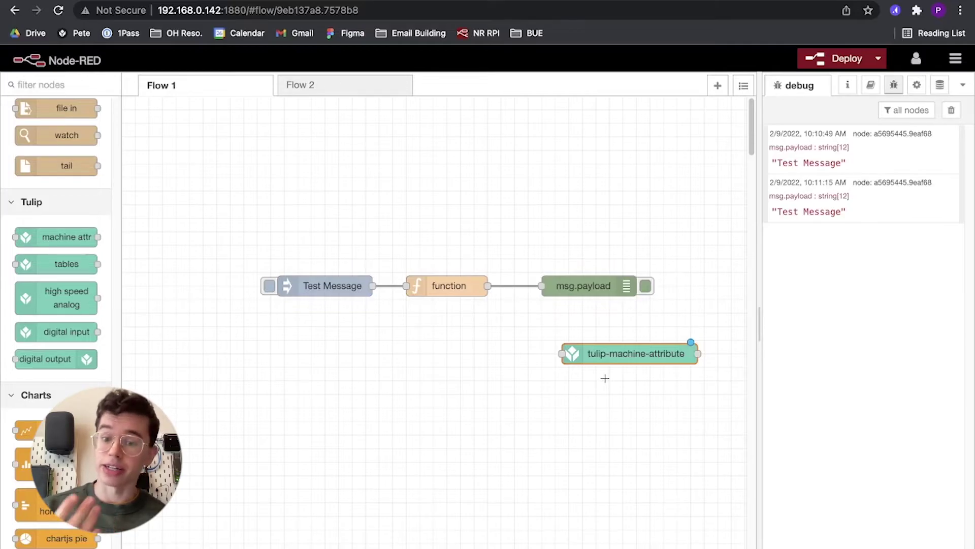
pyautogui.moveTo(63, 263); pyautogui.dragTo(634, 392)
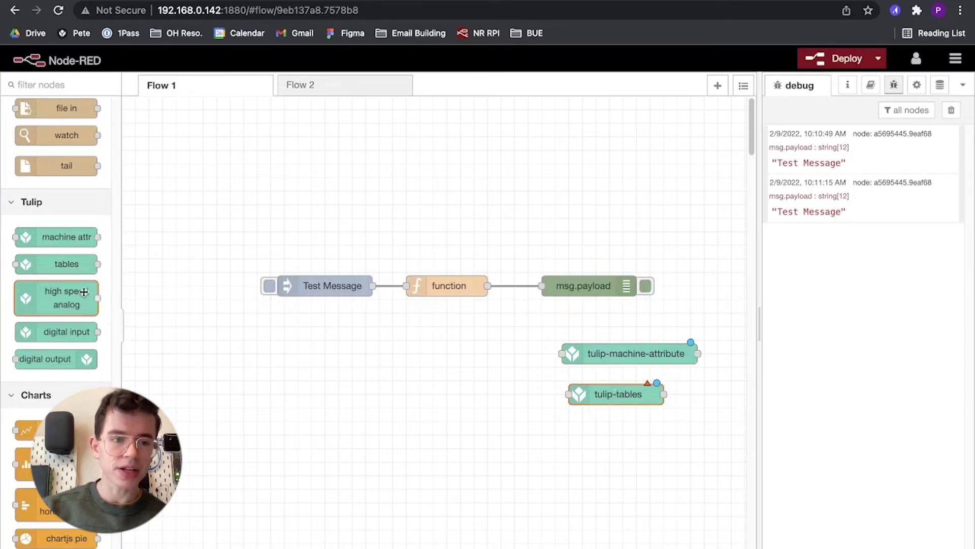
pyautogui.moveTo(66, 305); pyautogui.dragTo(568, 447)
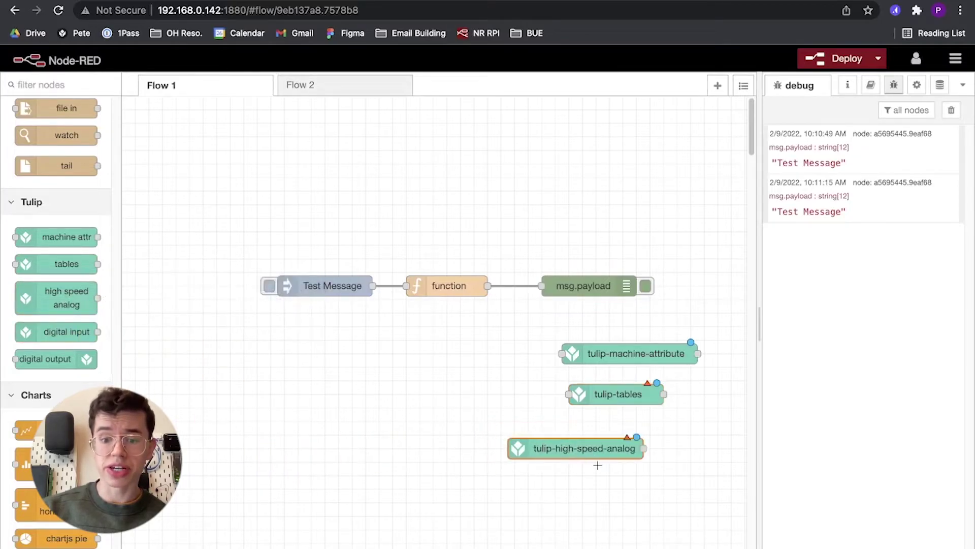
pyautogui.moveTo(66, 331); pyautogui.dragTo(553, 480)
pyautogui.scroll(-3, 552, 480)
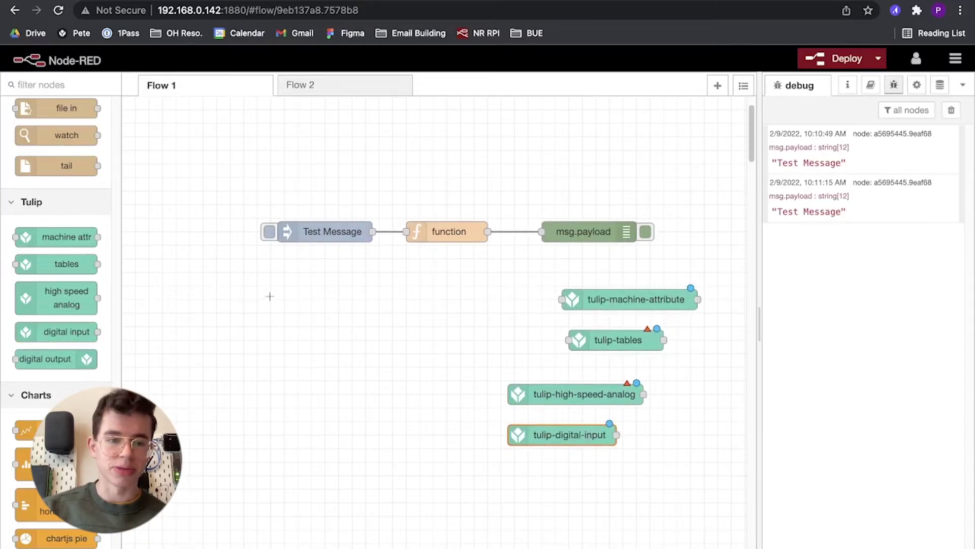
pyautogui.moveTo(64, 363)
pyautogui.moveTo(64, 363); pyautogui.dragTo(564, 476)
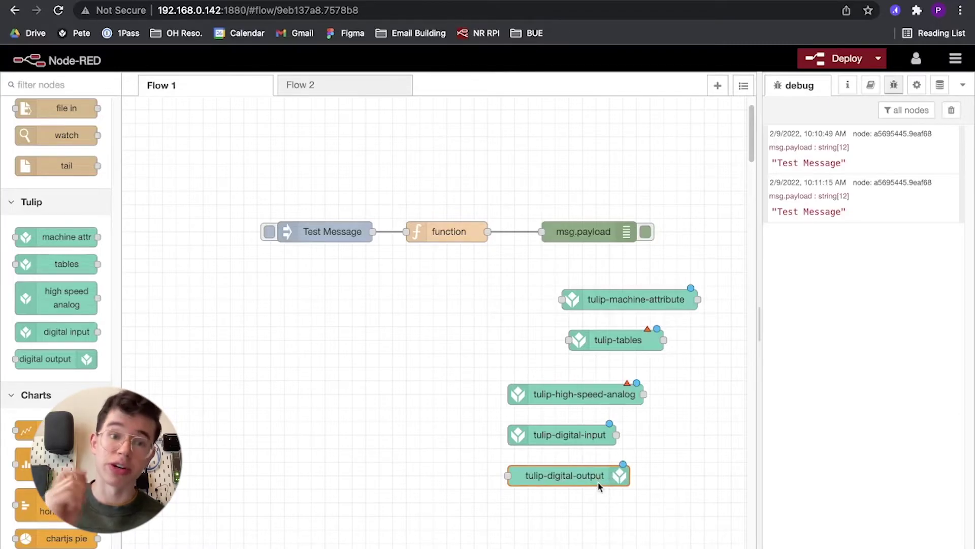
pyautogui.click(590, 438)
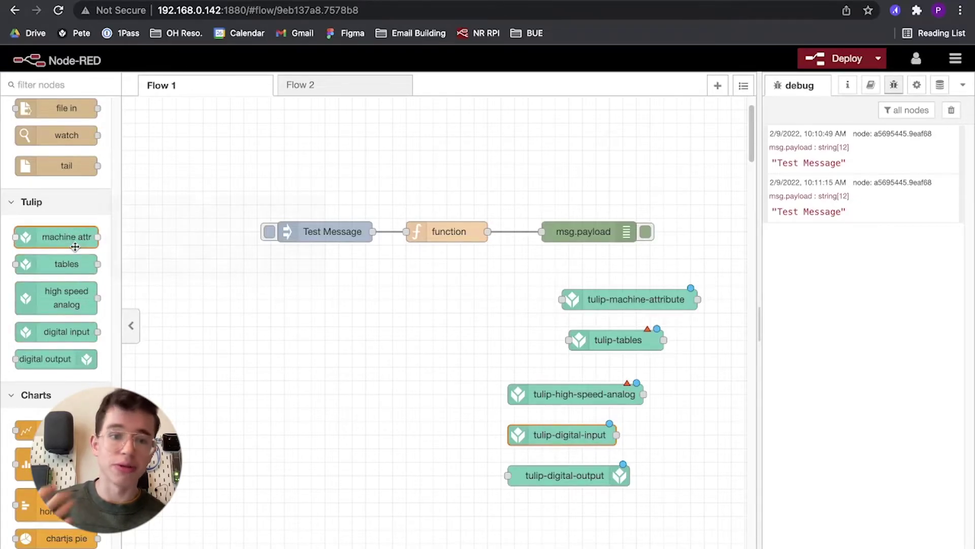
pyautogui.click(483, 378)
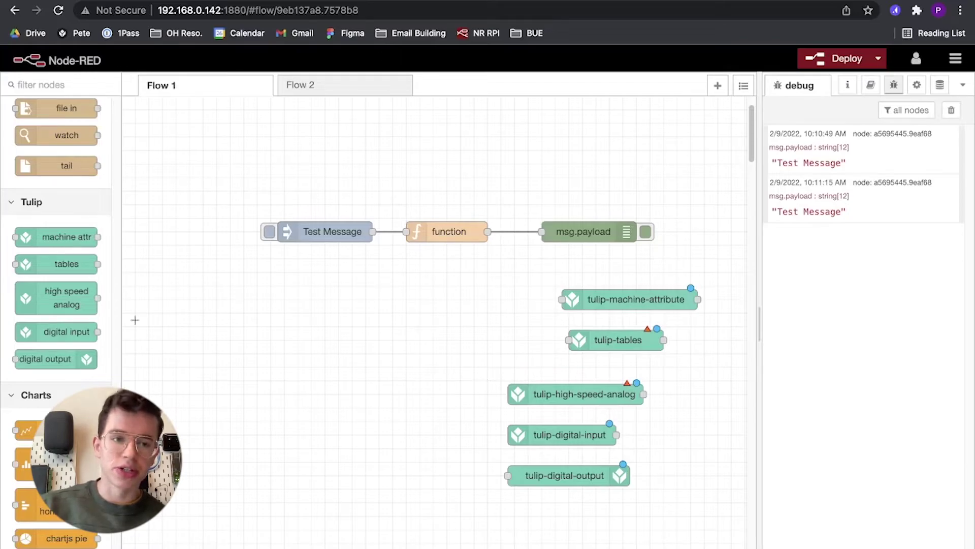
# Scroll the palette back to the top and bring up the main editor menu.
pyautogui.scroll(15, 81, 277)
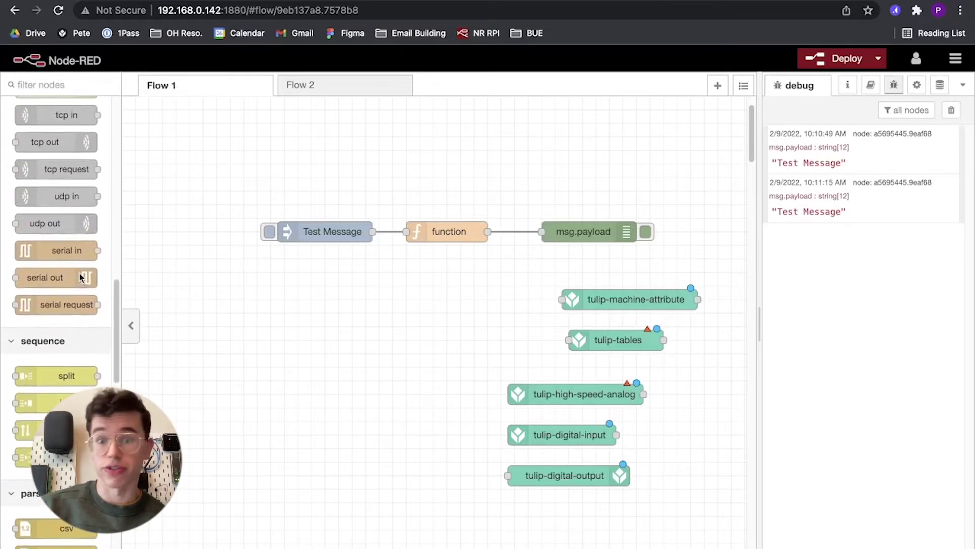
pyautogui.scroll(5, 70, 224)
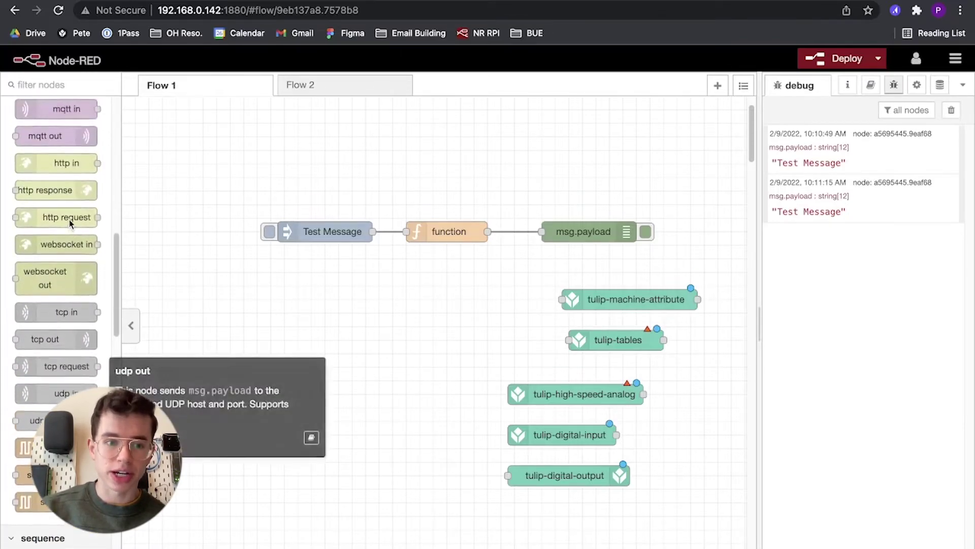
pyautogui.scroll(3, 66, 244)
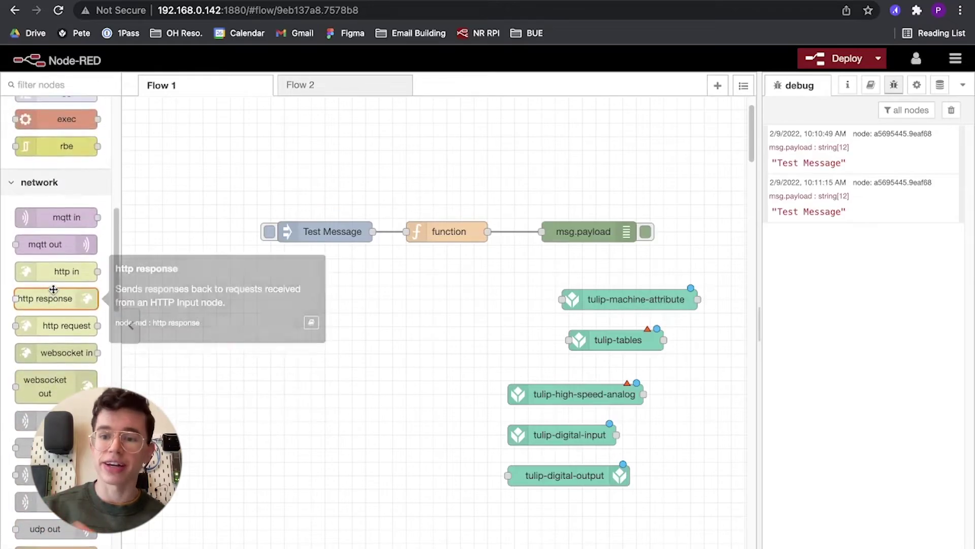
pyautogui.click(957, 65)
# Search the palette catalogue for 'ical' and install node-red-contrib-ical-events, then close settings.
pyautogui.moveTo(879, 235)
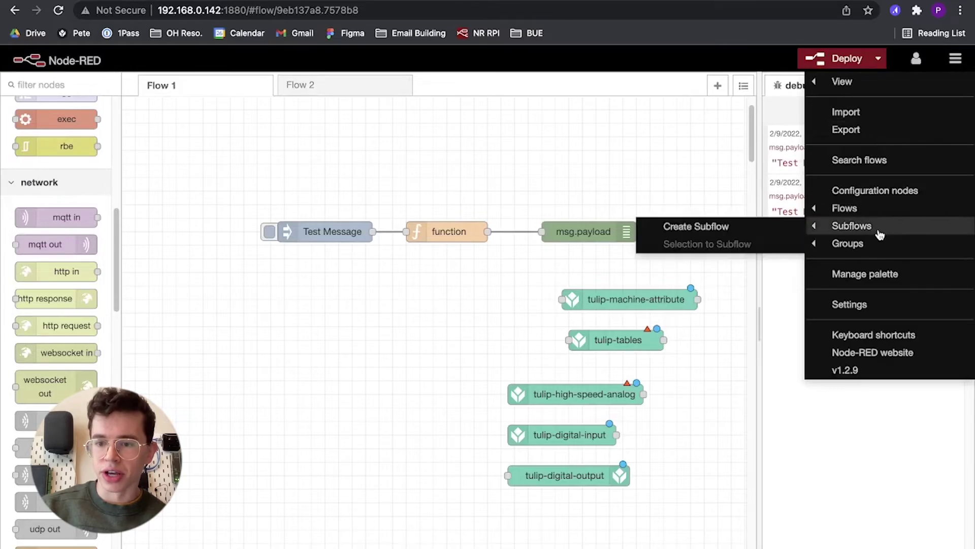
pyautogui.click(866, 276)
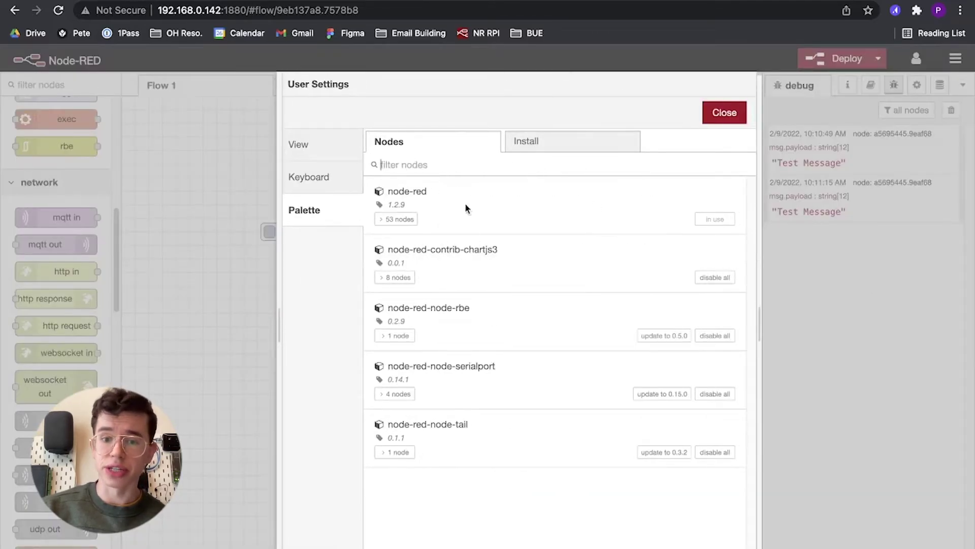
pyautogui.click(520, 153)
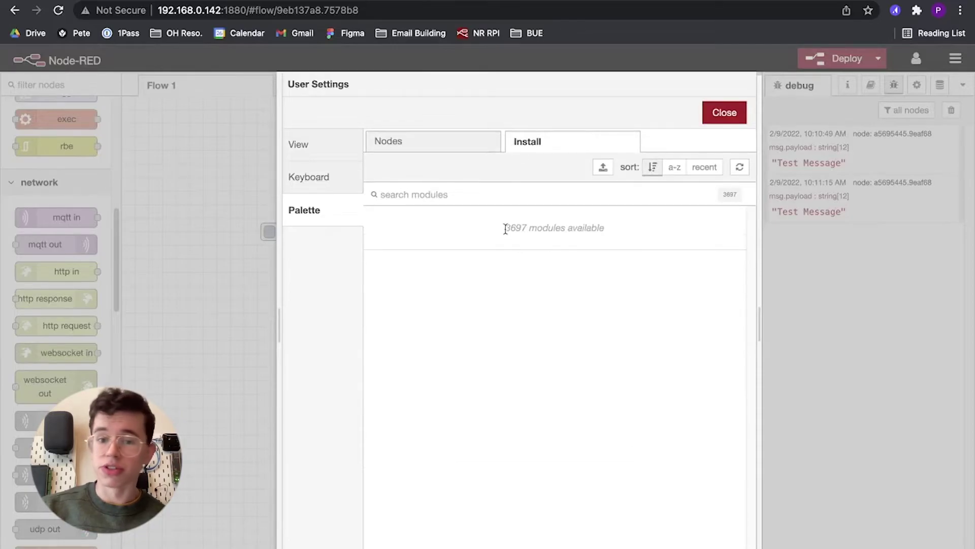
pyautogui.click(516, 202)
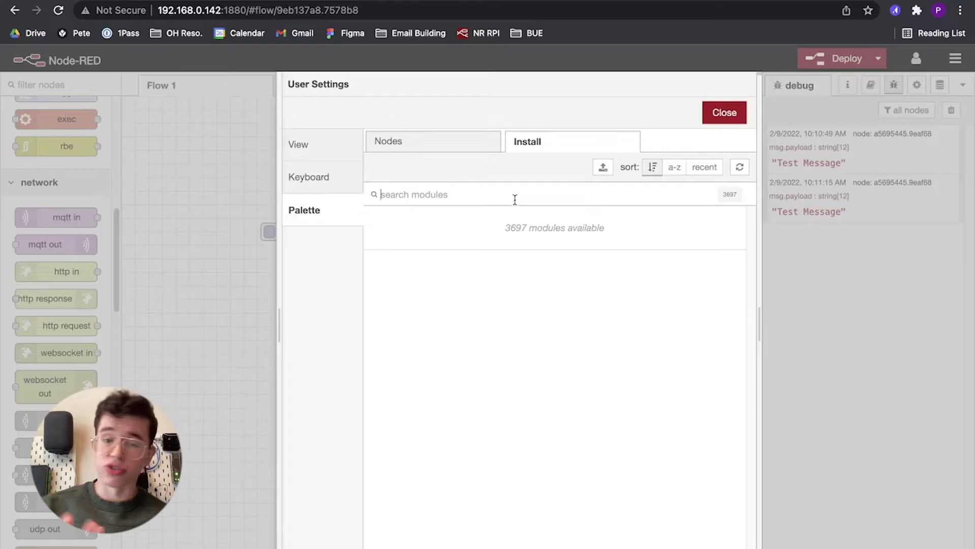
pyautogui.write('ical')
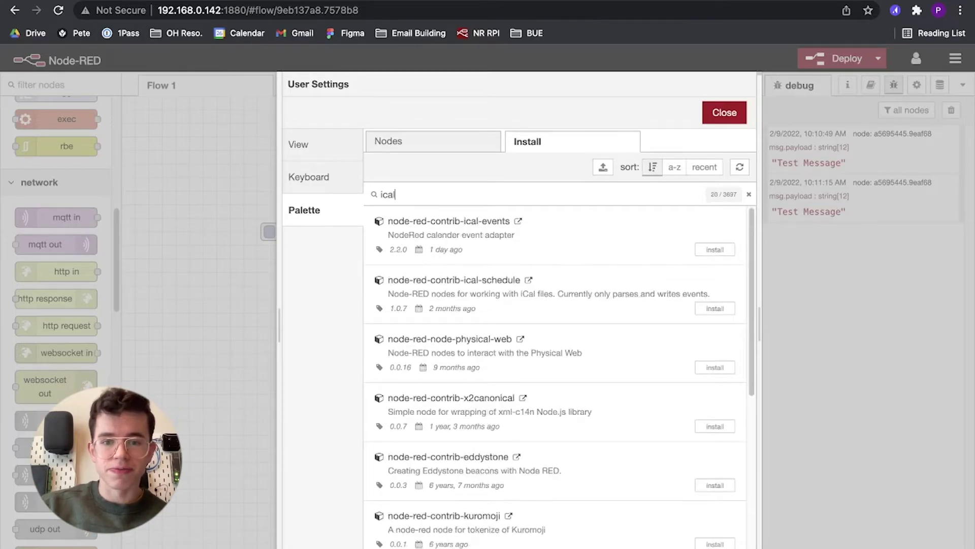
pyautogui.click(715, 250)
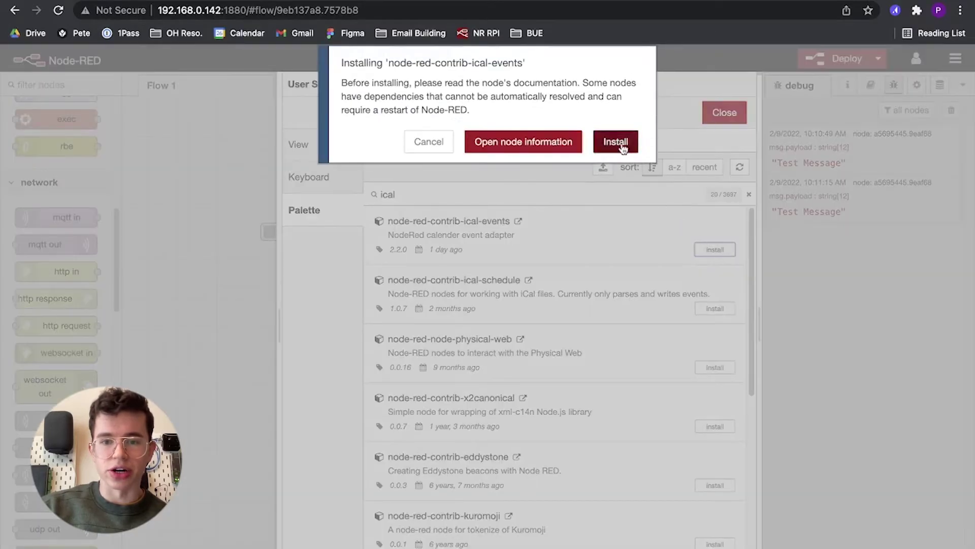
pyautogui.click(616, 142)
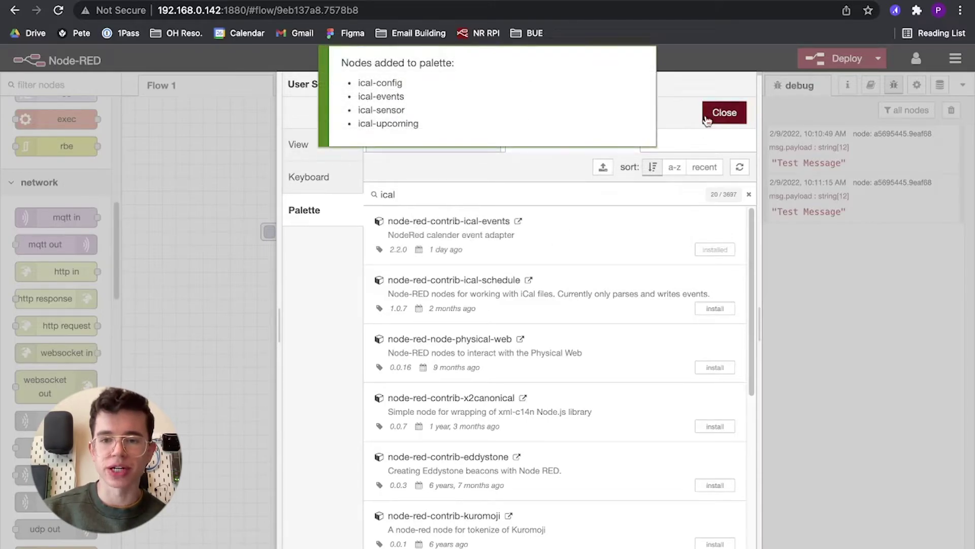
pyautogui.click(721, 113)
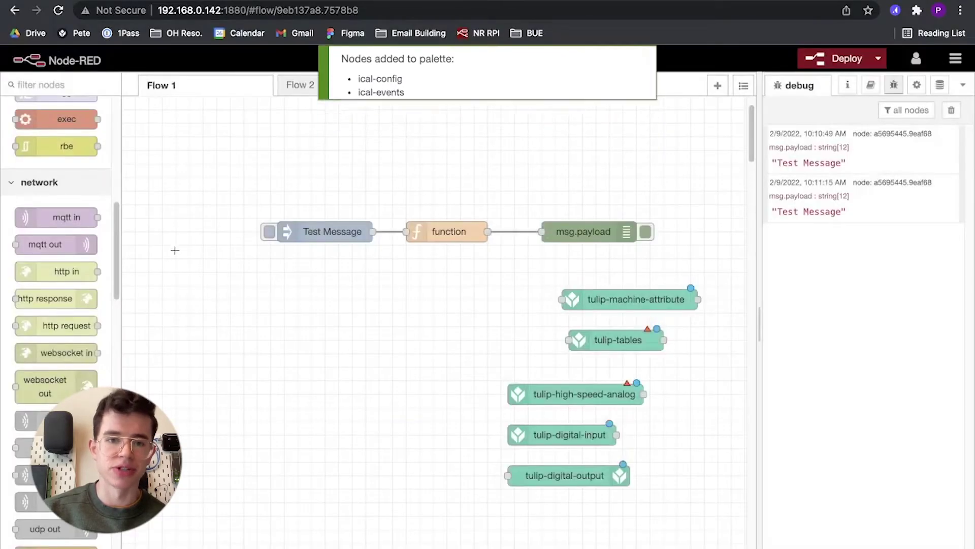
# Filter the palette for 'cal', place an ical event sensor node, and review its properties.
pyautogui.click(89, 88)
pyautogui.write('cal')
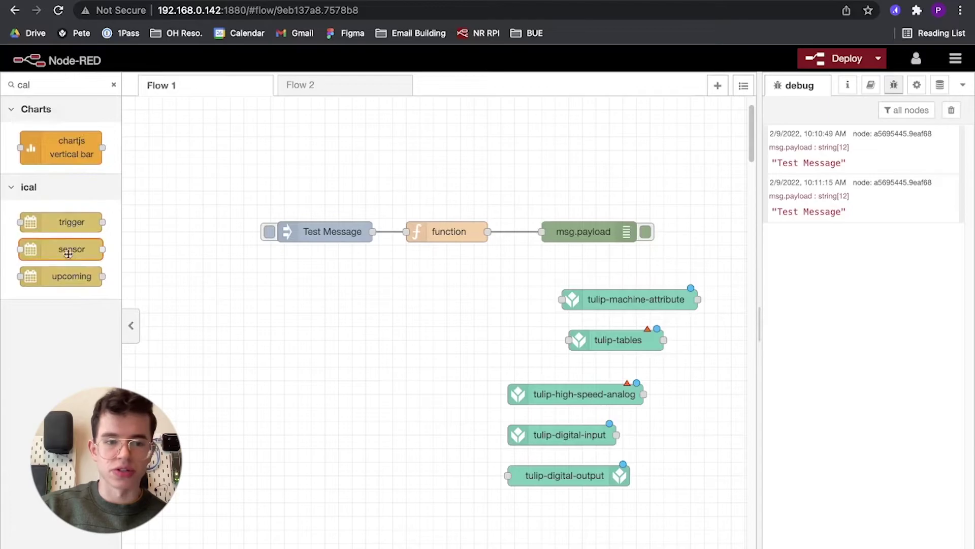
pyautogui.moveTo(66, 249); pyautogui.dragTo(318, 311)
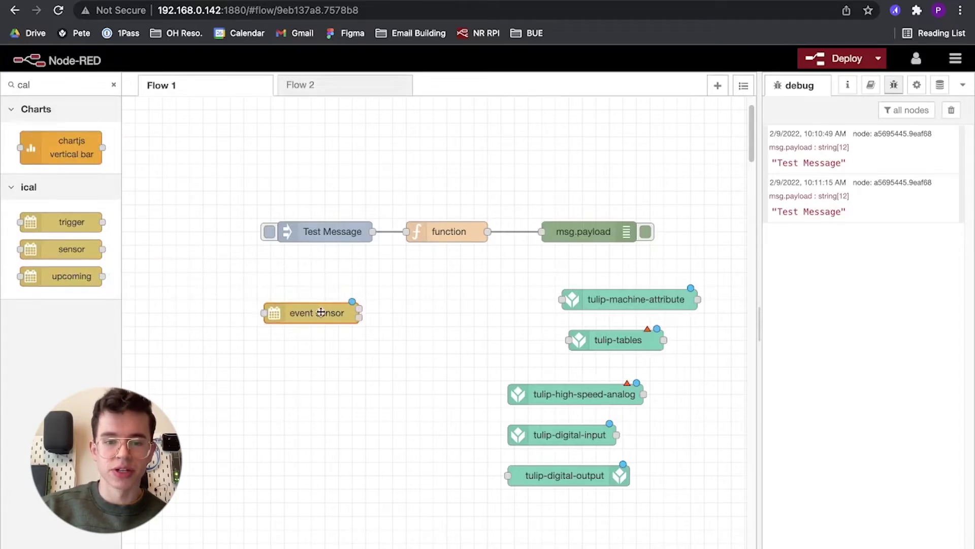
pyautogui.doubleClick(321, 311)
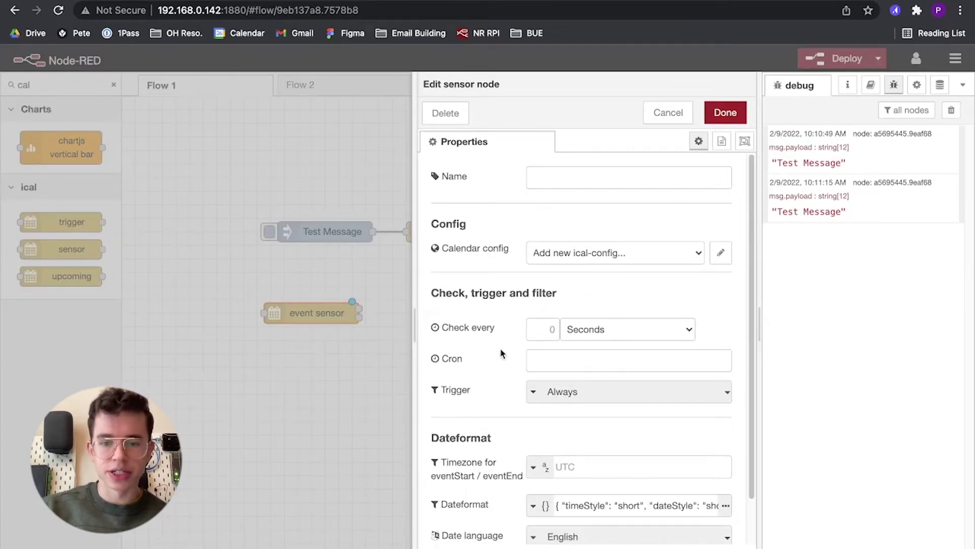
pyautogui.scroll(-2, 499, 348)
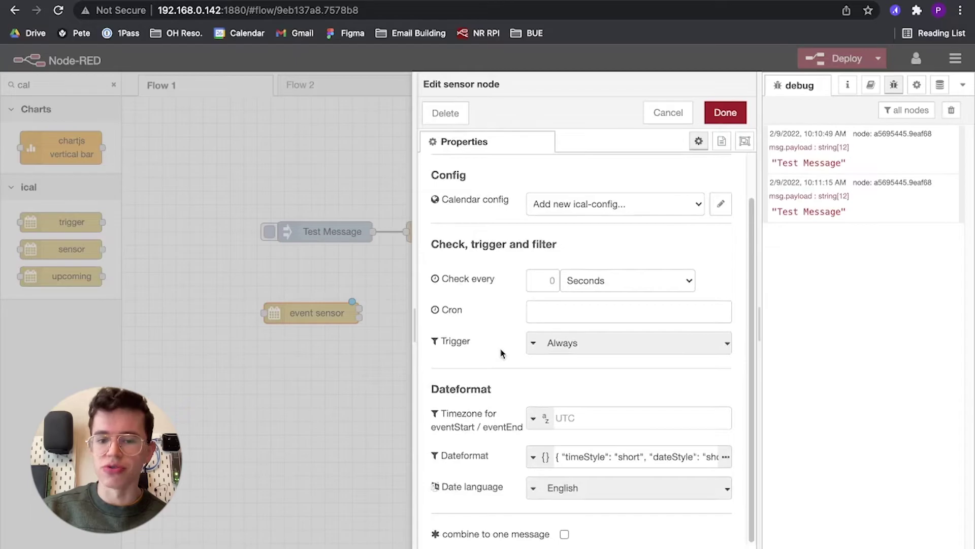
pyautogui.scroll(2, 508, 345)
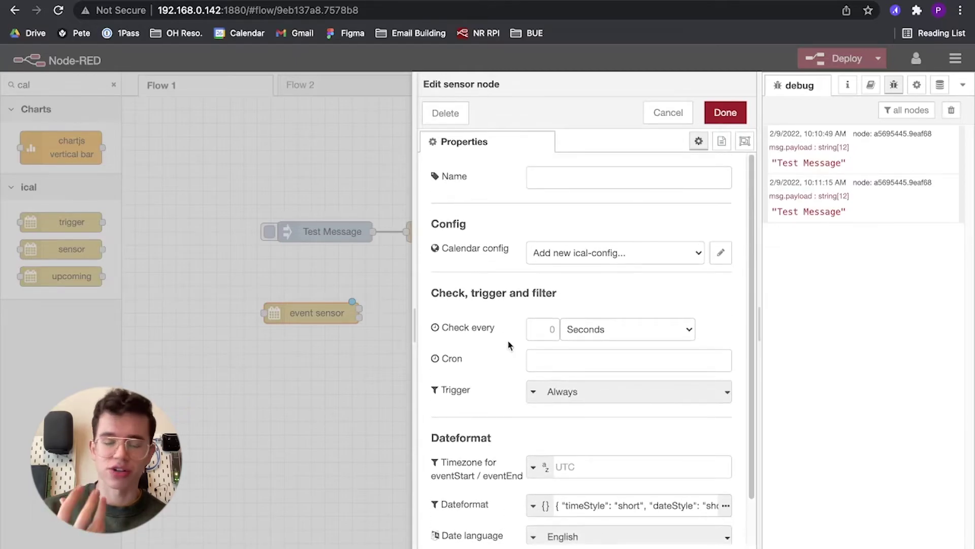
pyautogui.click(725, 112)
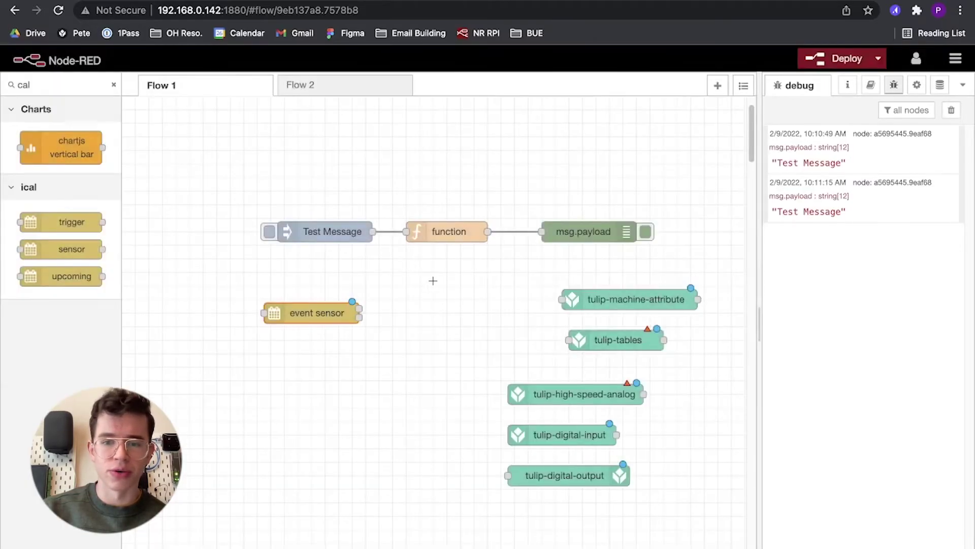
# Check the tulip-machine-attribute node's settings, then delete the event sensor node.
pyautogui.doubleClick(623, 295)
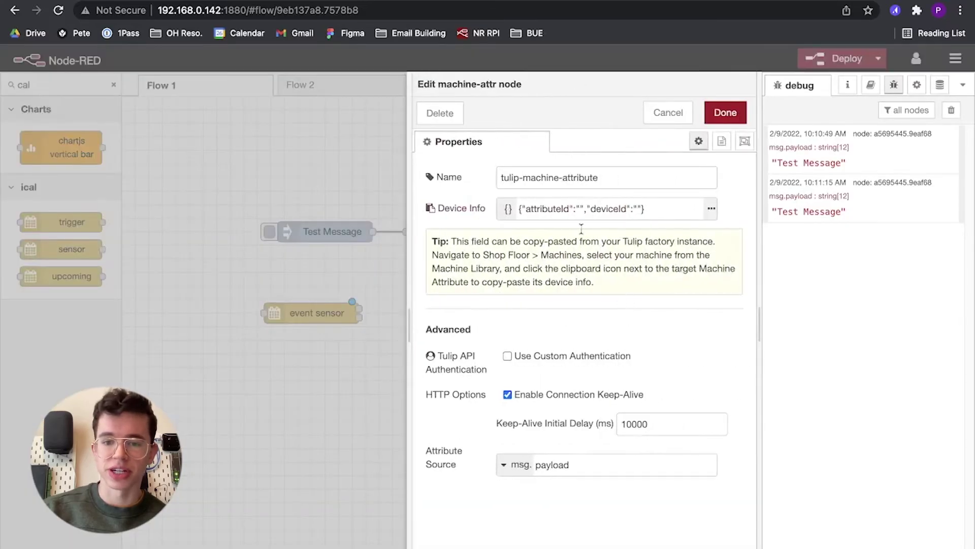
pyautogui.click(725, 112)
pyautogui.press('Delete')
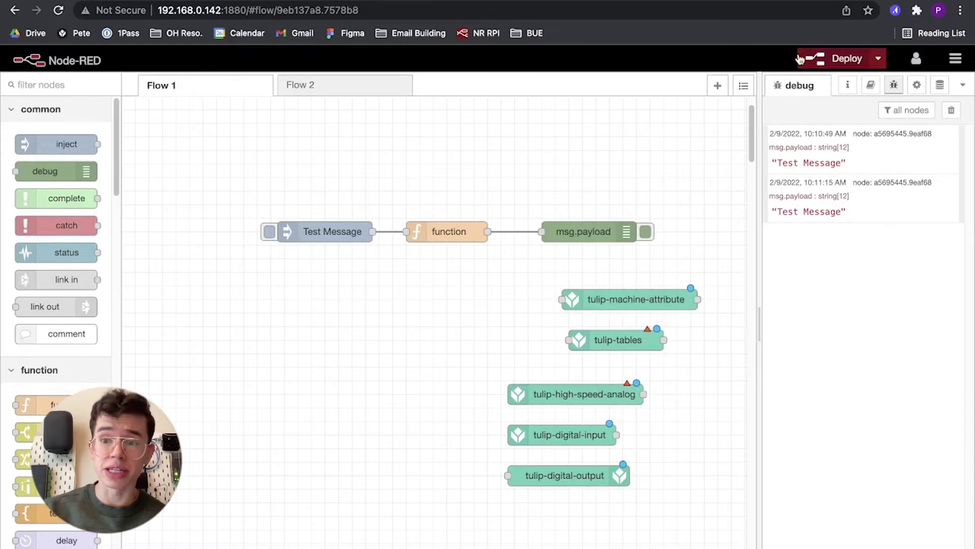
# Export the current flow and download it as a JSON file.
pyautogui.click(956, 59)
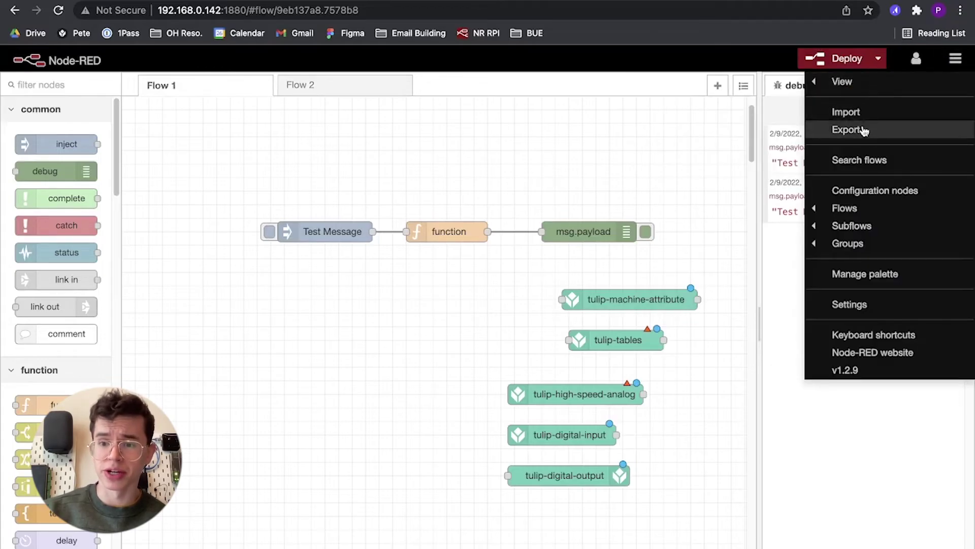
pyautogui.click(861, 131)
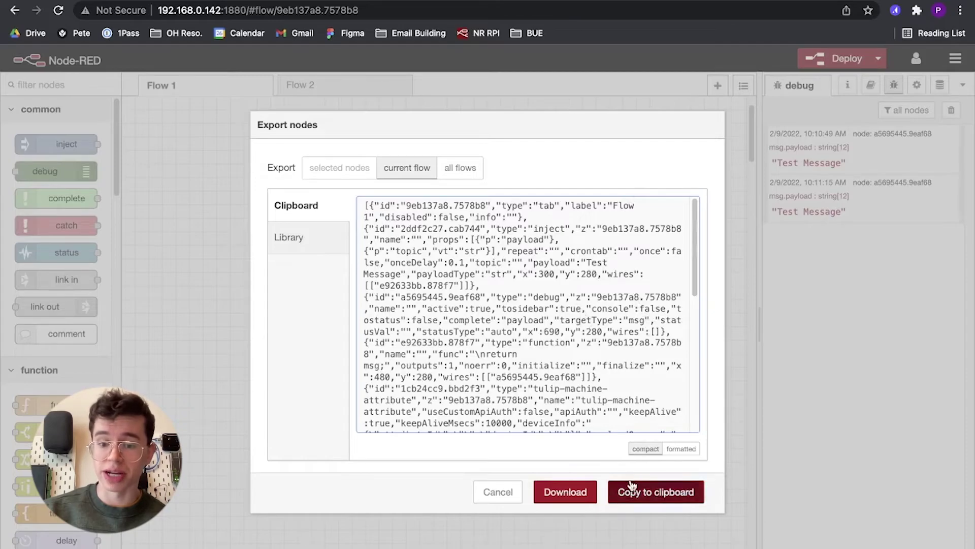
pyautogui.click(575, 493)
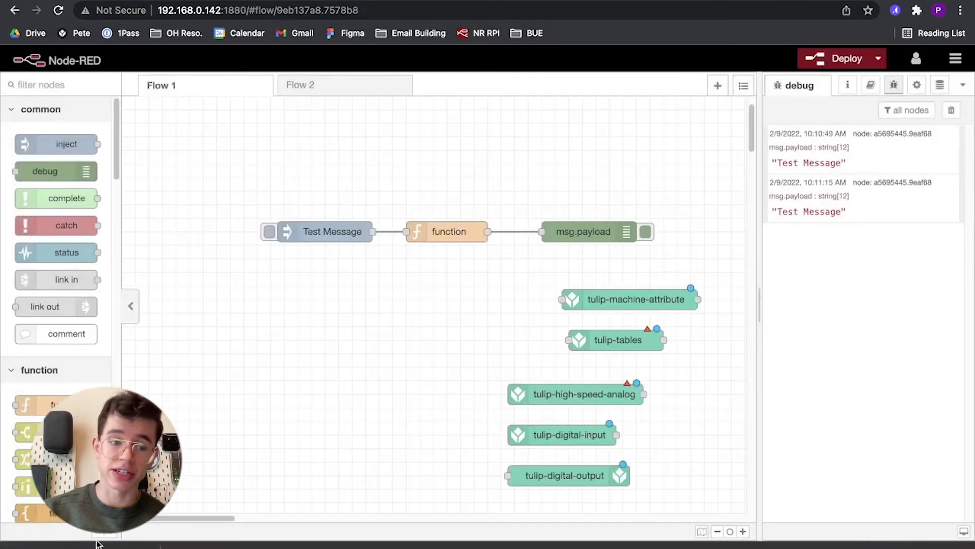
pyautogui.click(957, 58)
# Load flows (1).json from Downloads into the Import nodes dialog.
pyautogui.click(851, 111)
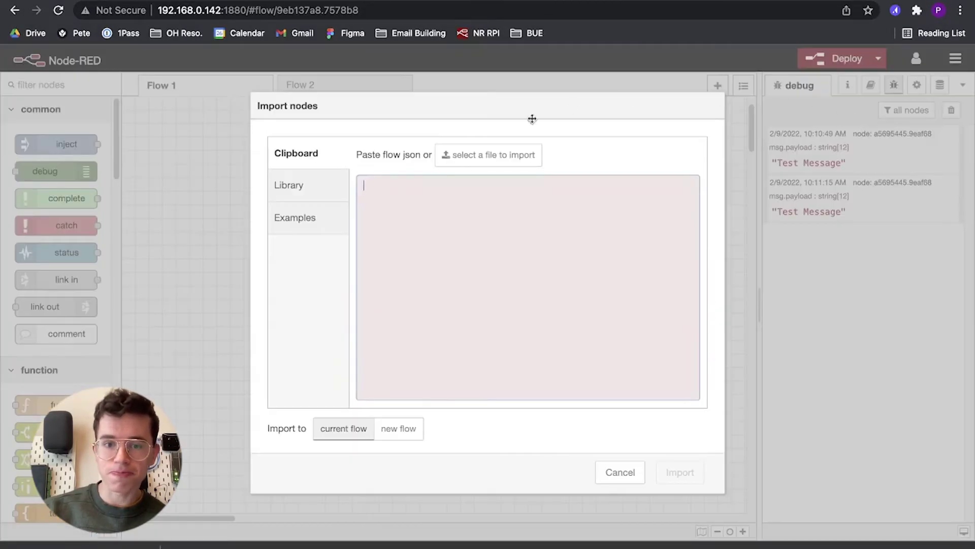
pyautogui.click(478, 155)
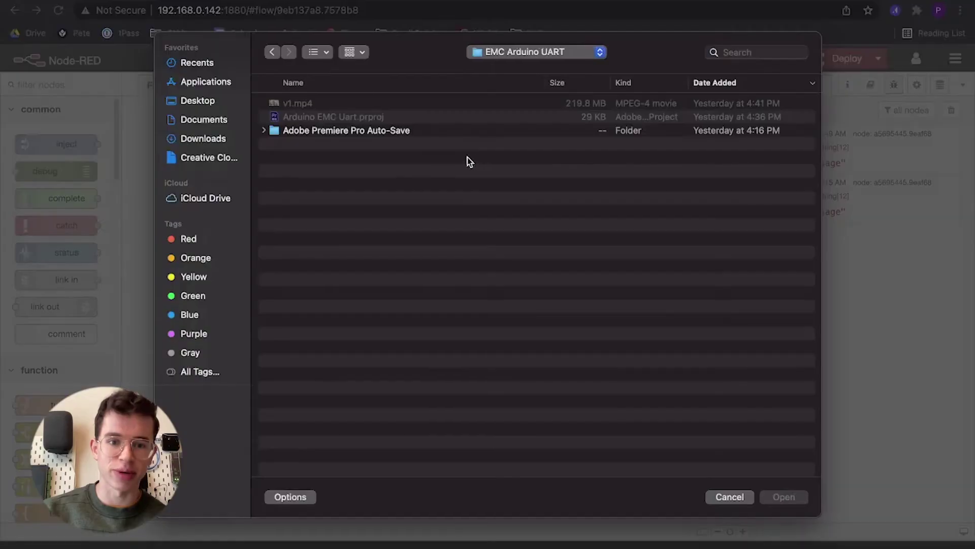
pyautogui.click(216, 137)
pyautogui.click(343, 103)
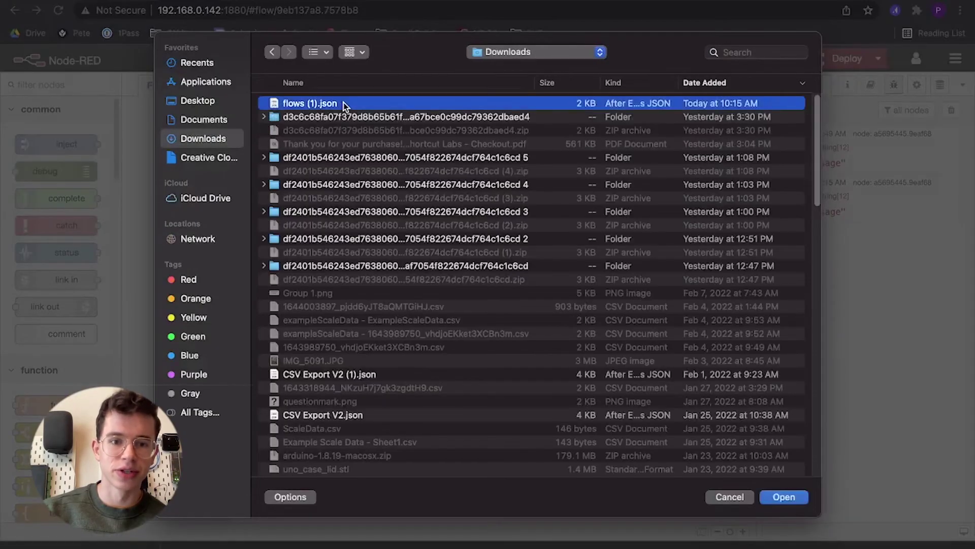
pyautogui.click(786, 497)
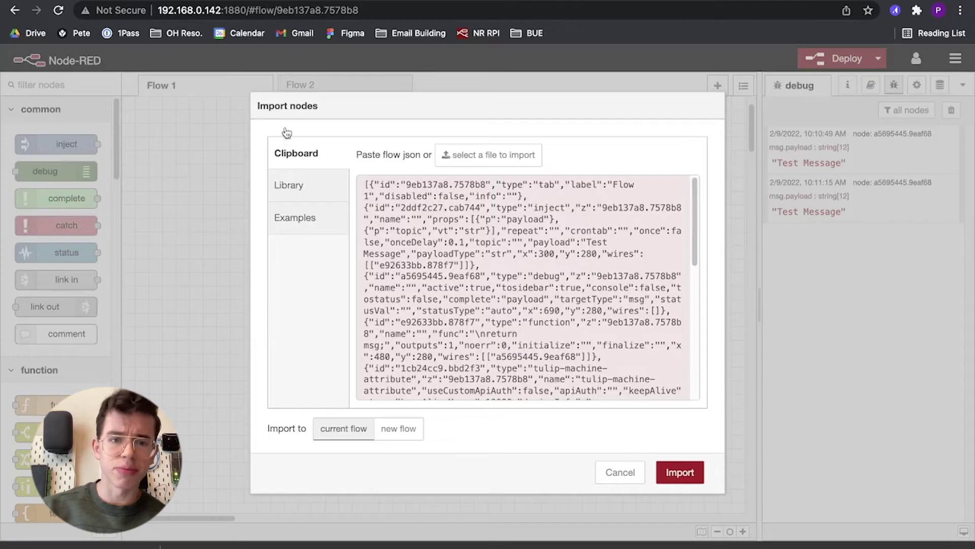
# Import gpio_to_machine_attr.json from the tulip-library-readonly library folder.
pyautogui.click(295, 185)
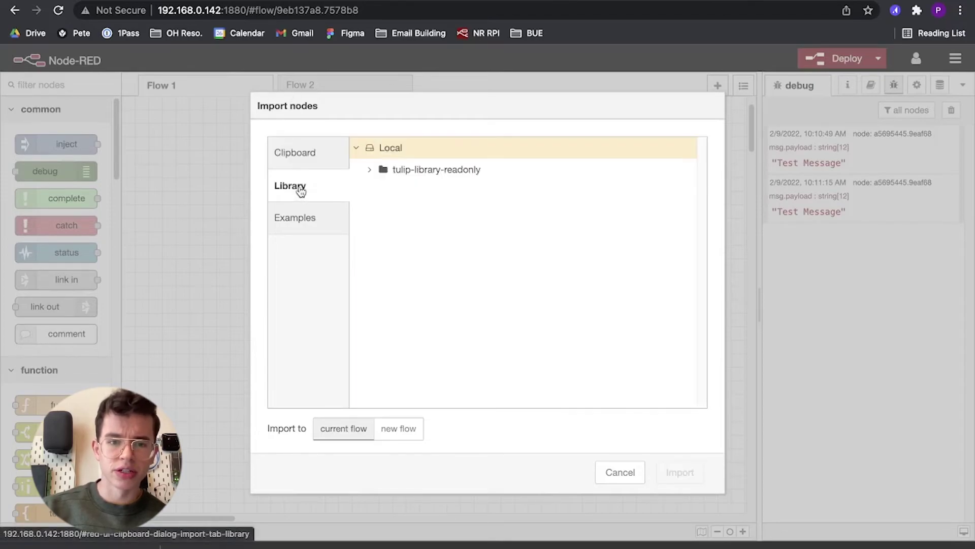
pyautogui.click(377, 171)
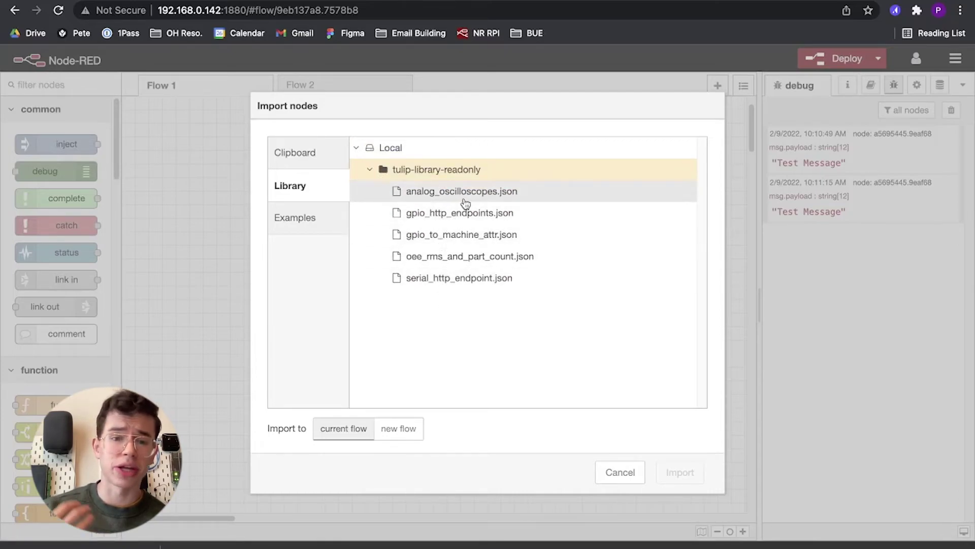
pyautogui.click(491, 238)
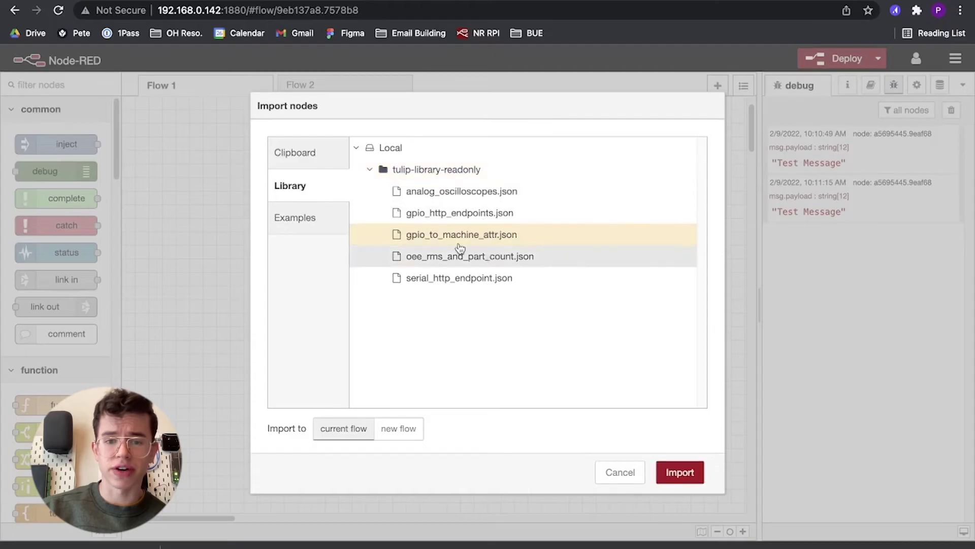
pyautogui.click(699, 480)
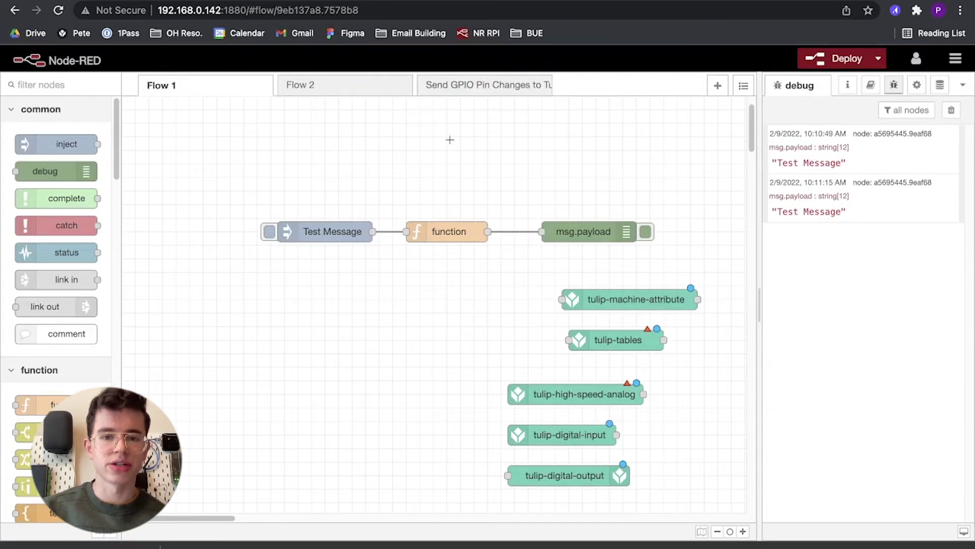
# Switch to the 'Send GPIO Pin Changes to Tulip' tab and scroll across its nodes.
pyautogui.click(481, 92)
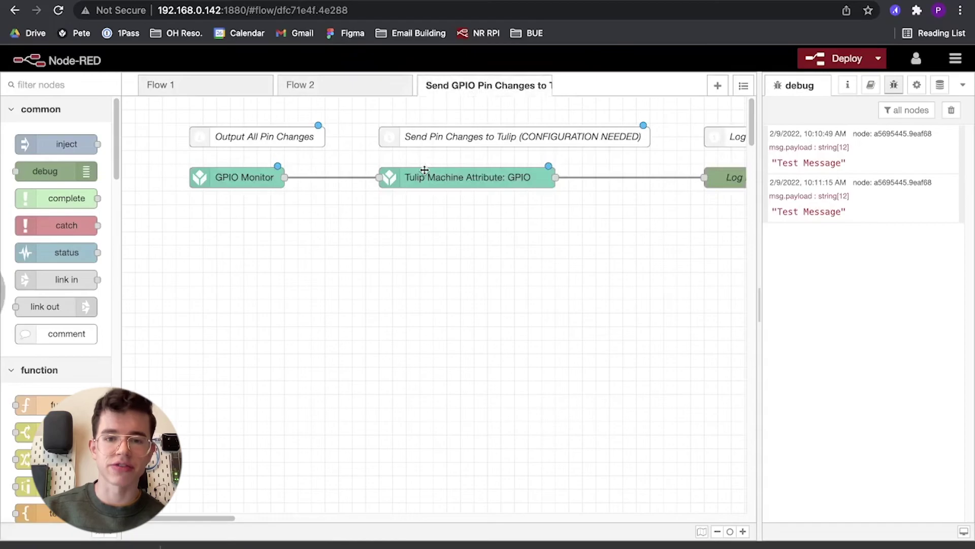
pyautogui.hscroll(2, 425, 170)
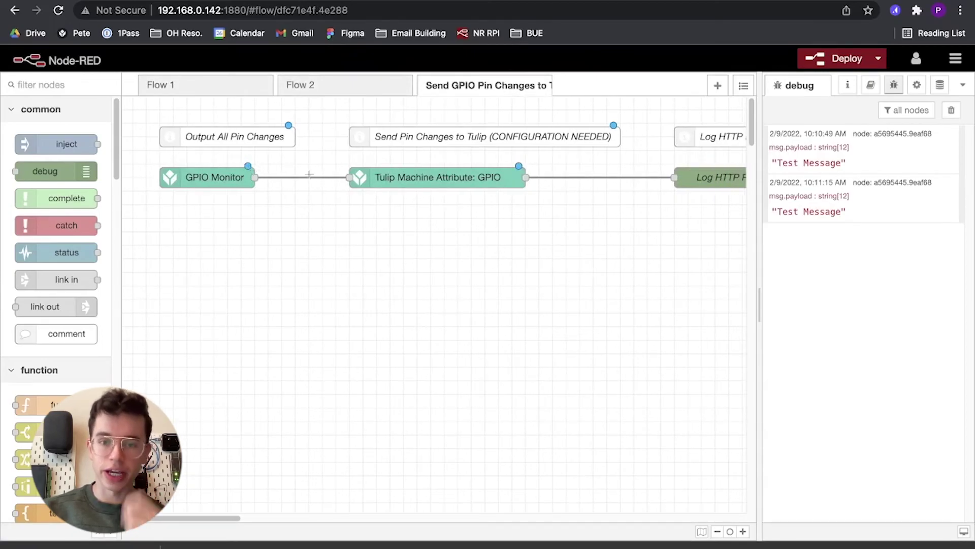
pyautogui.hscroll(10, 370, 190)
pyautogui.hscroll(-11, 370, 190)
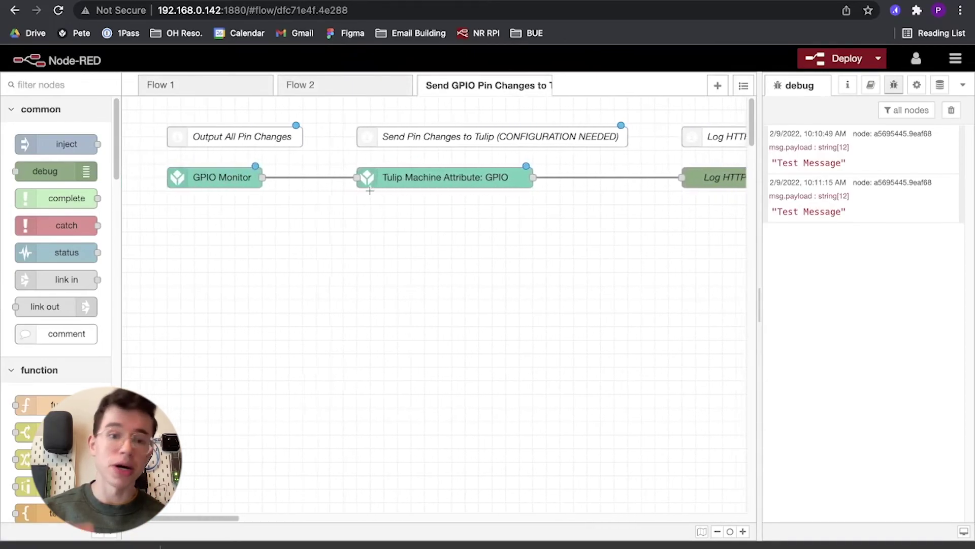
pyautogui.hscroll(10, 369, 190)
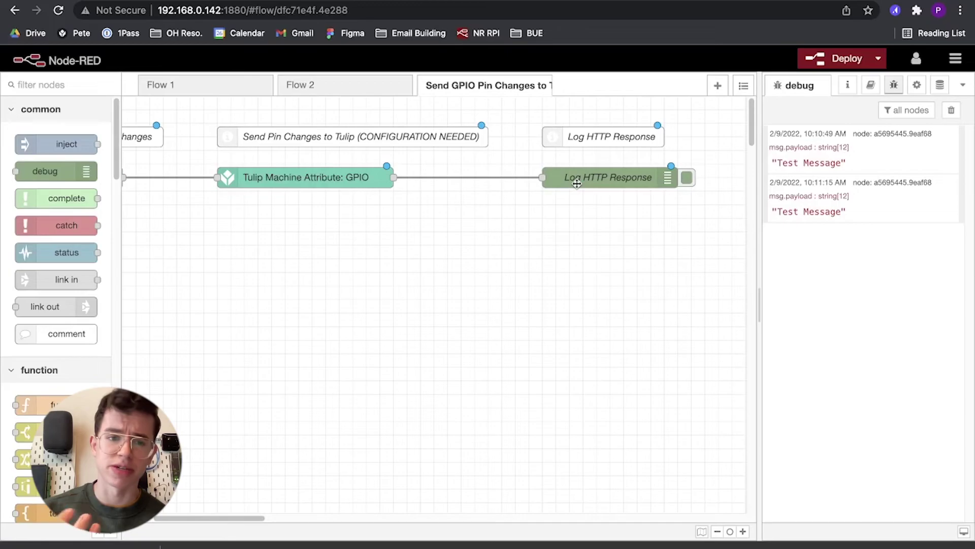
pyautogui.hscroll(-10, 504, 190)
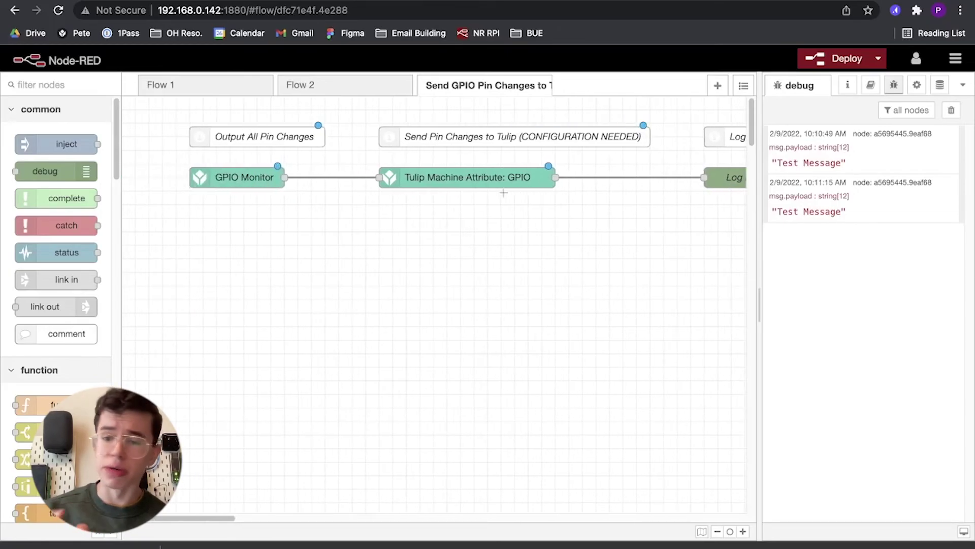